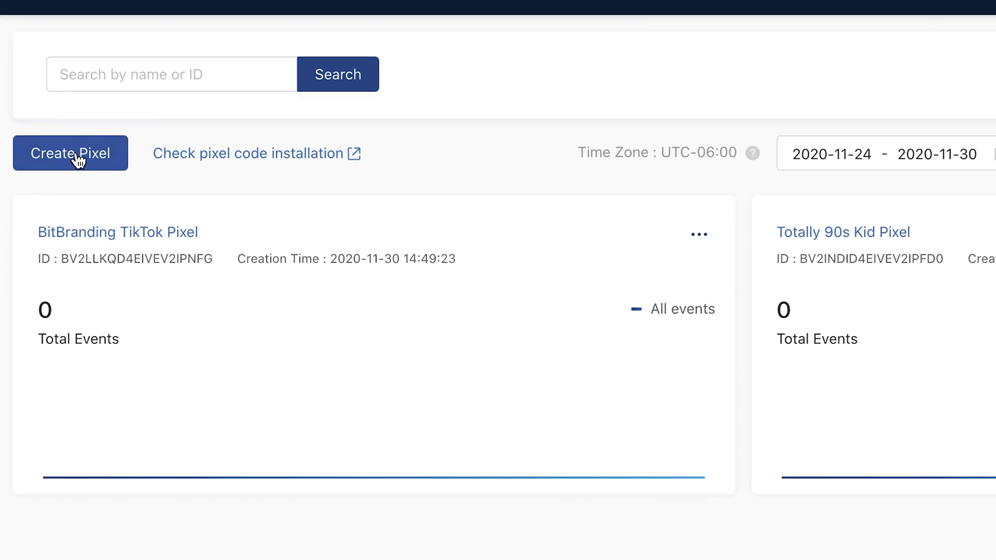
Create a manually installed pixel named BitBranding's Test Pixel for YouTube
left_click(77, 160)
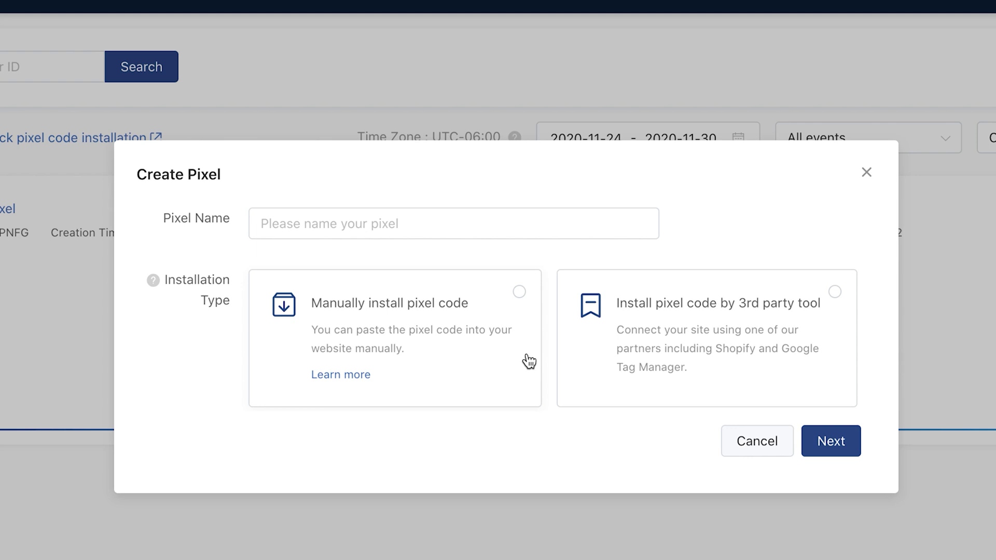
left_click(400, 340)
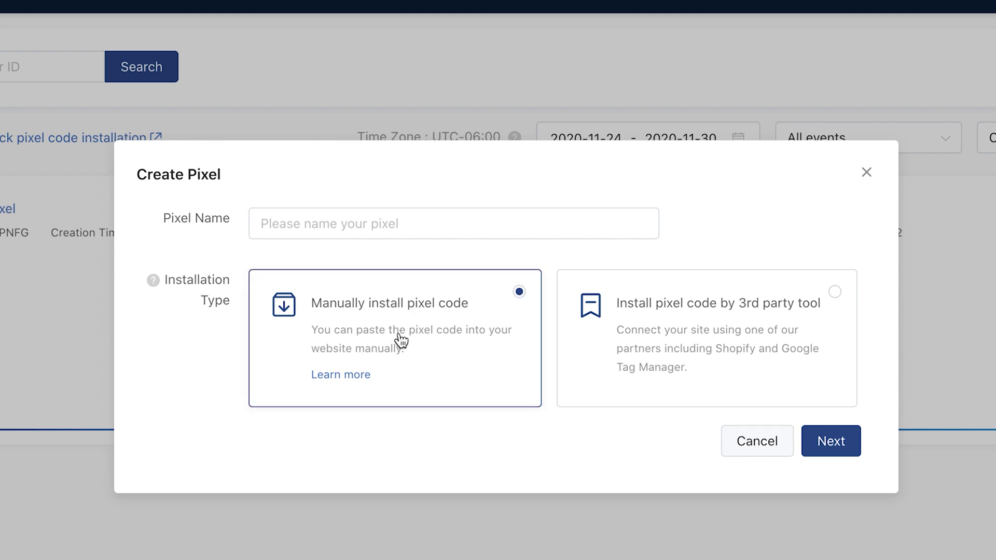
left_click(856, 455)
type("BitBranding's Test Pixel for YouTube")
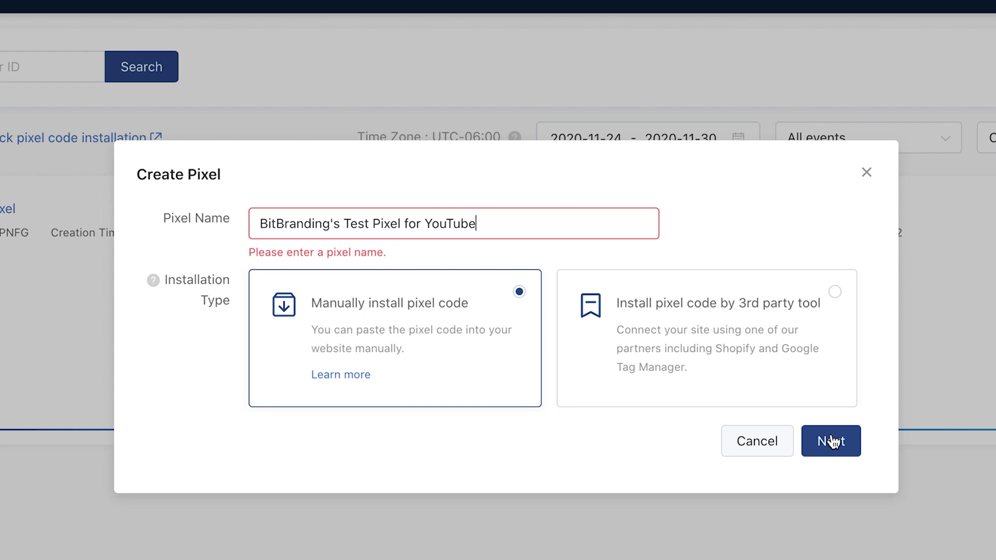
left_click(834, 444)
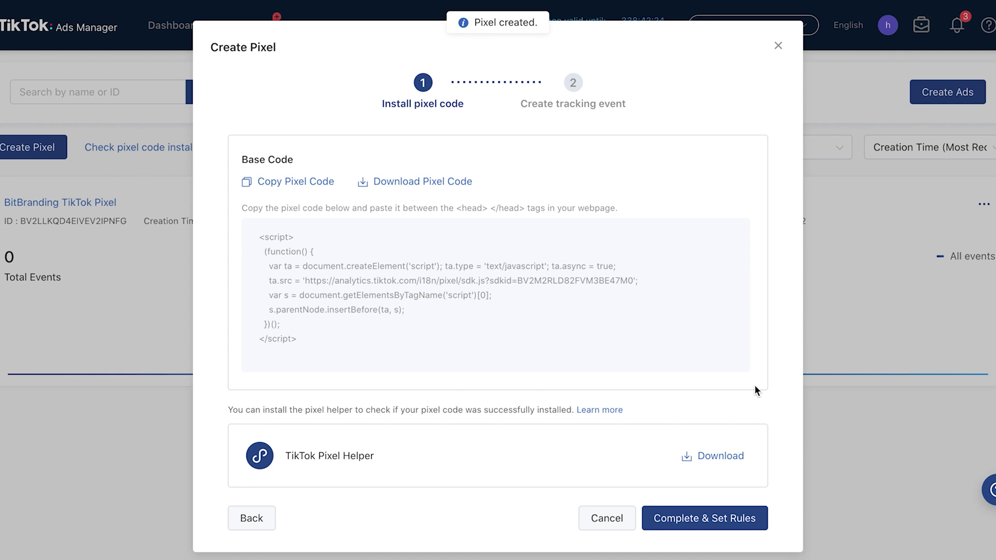
mouse_move(496, 295)
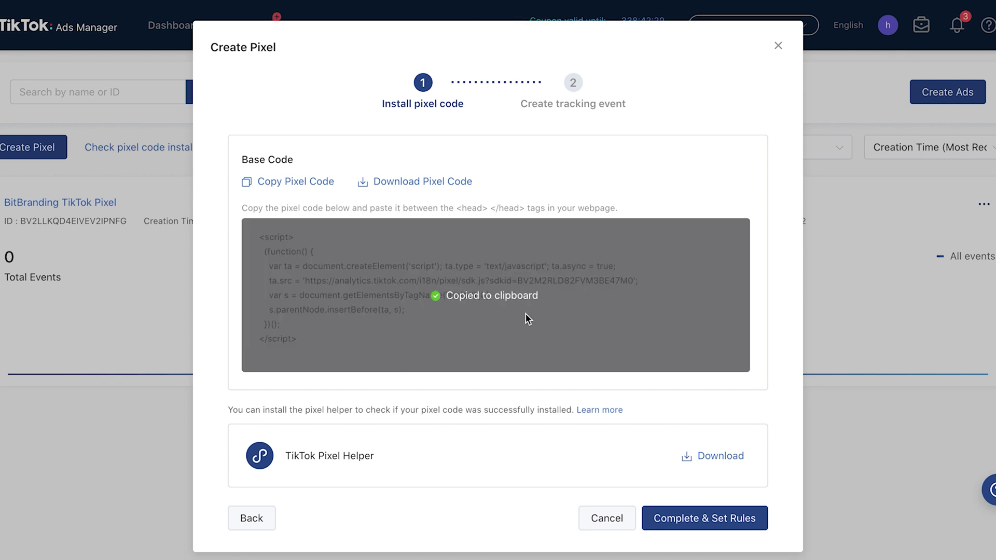
Copy the new pixel's base code from the Create Pixel dialog
scroll(525, 314, "down", 1)
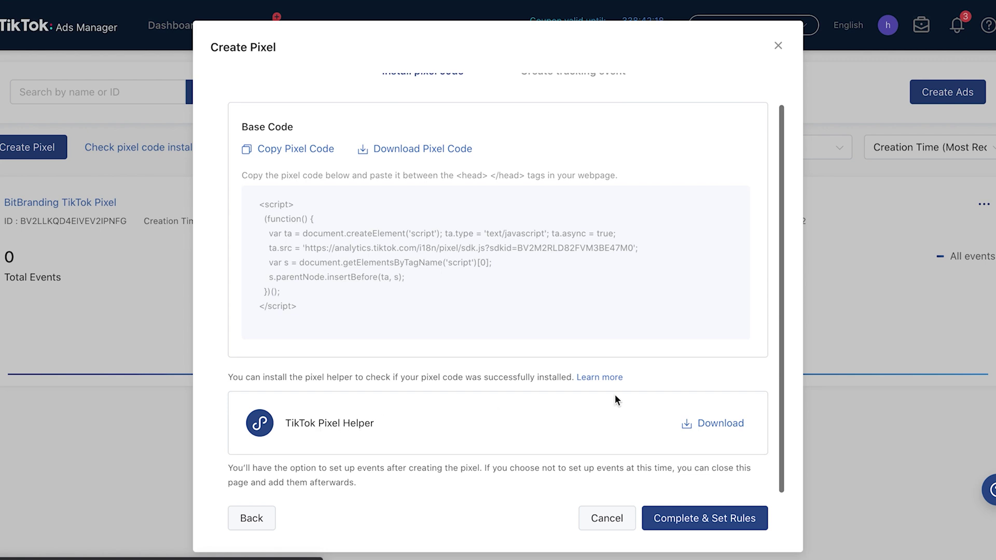
left_click(987, 39)
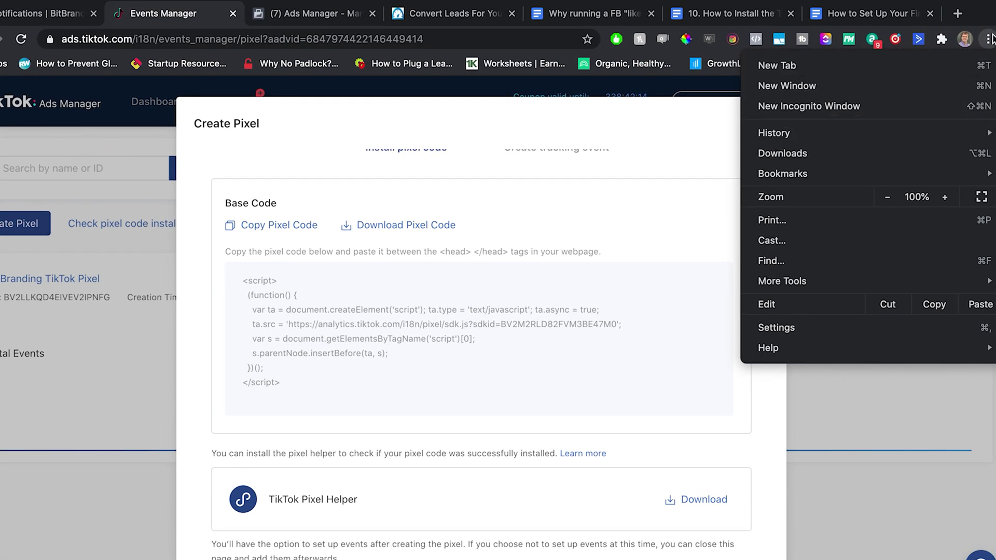
left_click(990, 38)
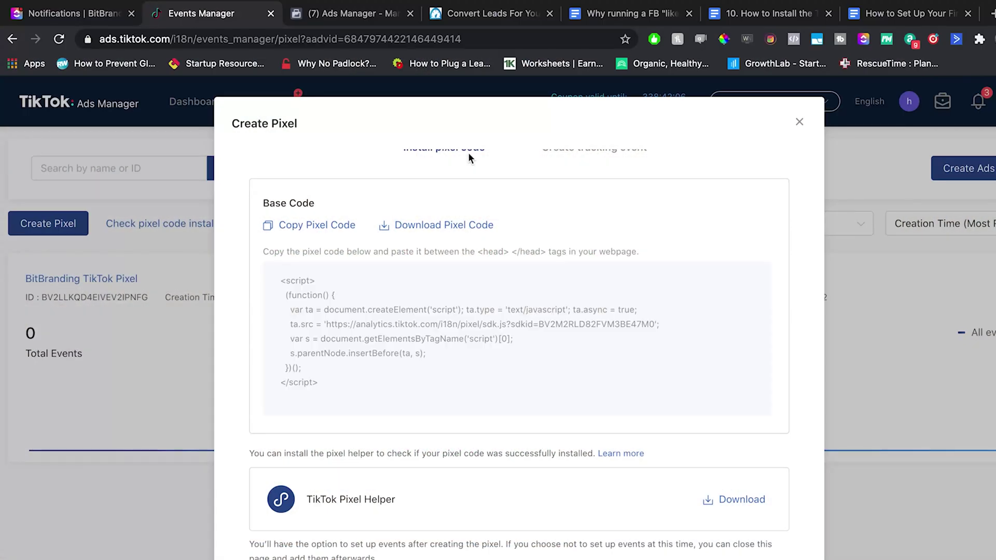
Go to Shopify Partners, find the 'totally' store and log in to Totally 90's Kid
left_click(990, 14)
type("partners.shopify.com/organizations")
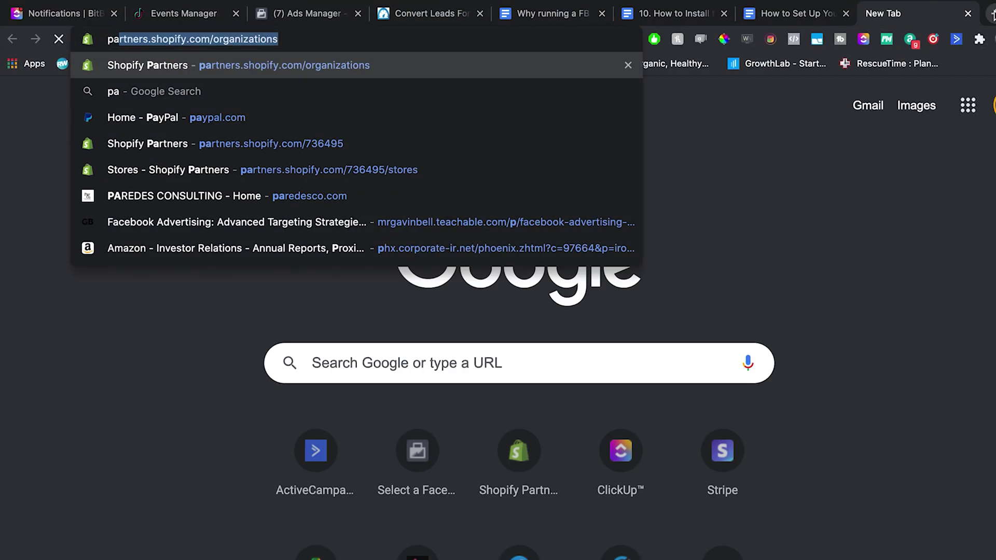
key("Return")
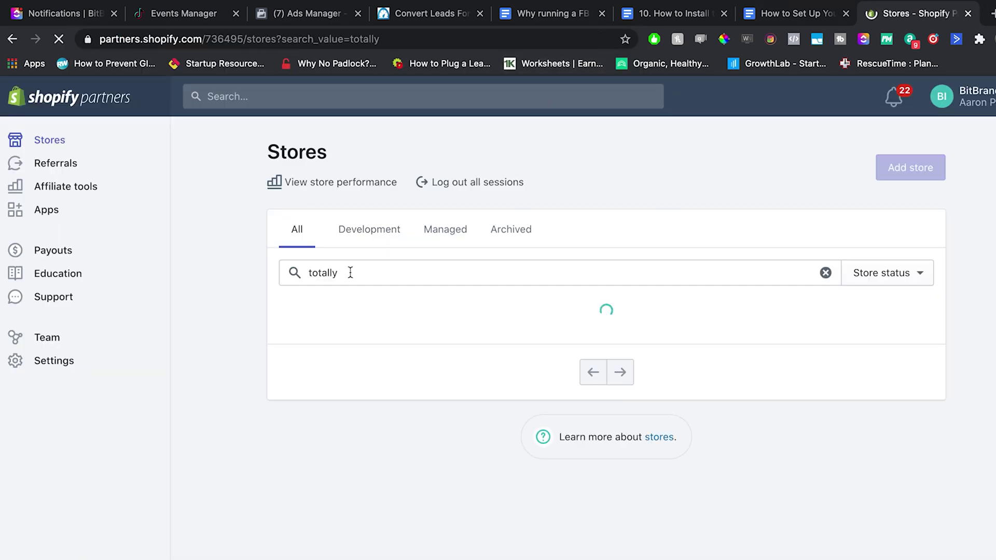
double_click(350, 272)
left_click(917, 484)
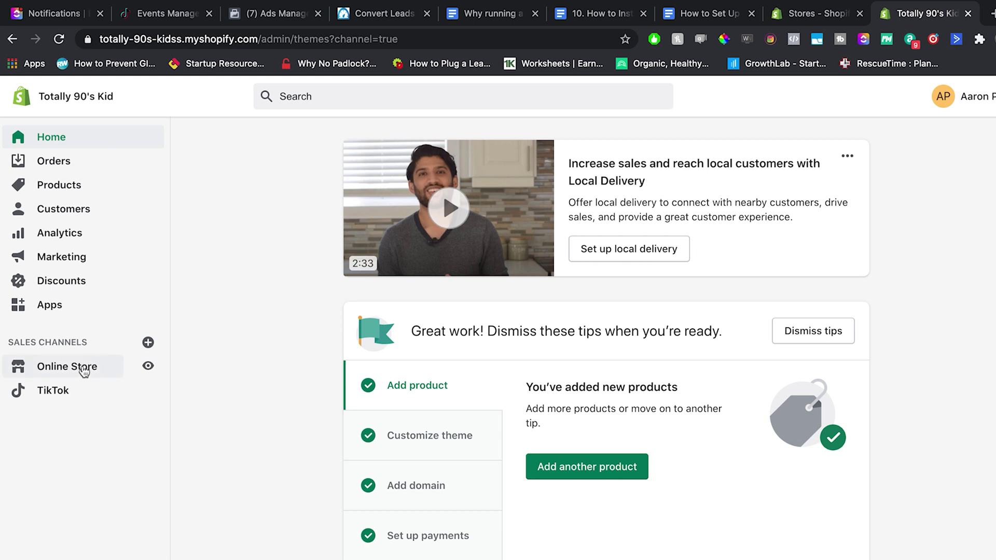
Open the code editor for the live Turbo-portland theme at theme.liquid
left_click(84, 372)
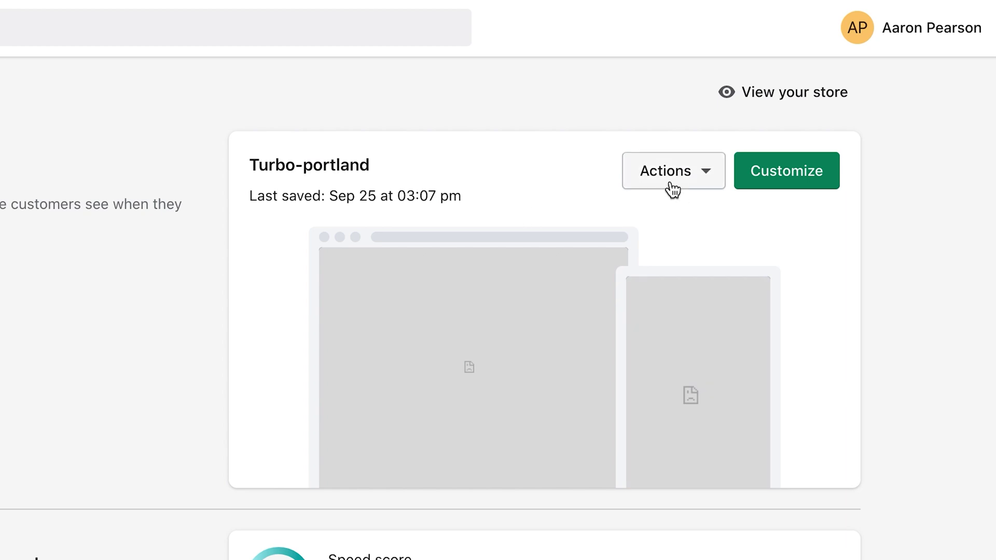
left_click(671, 171)
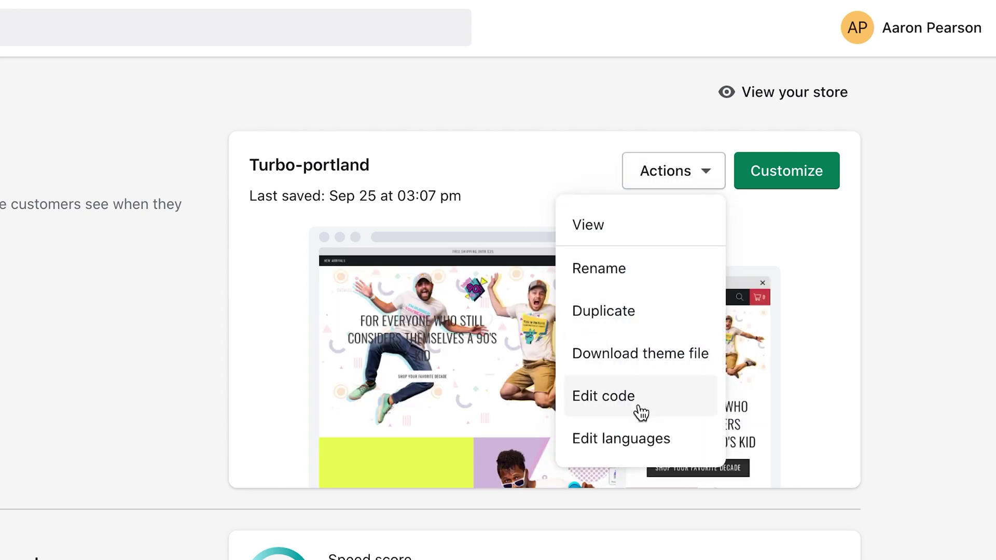
left_click(633, 403)
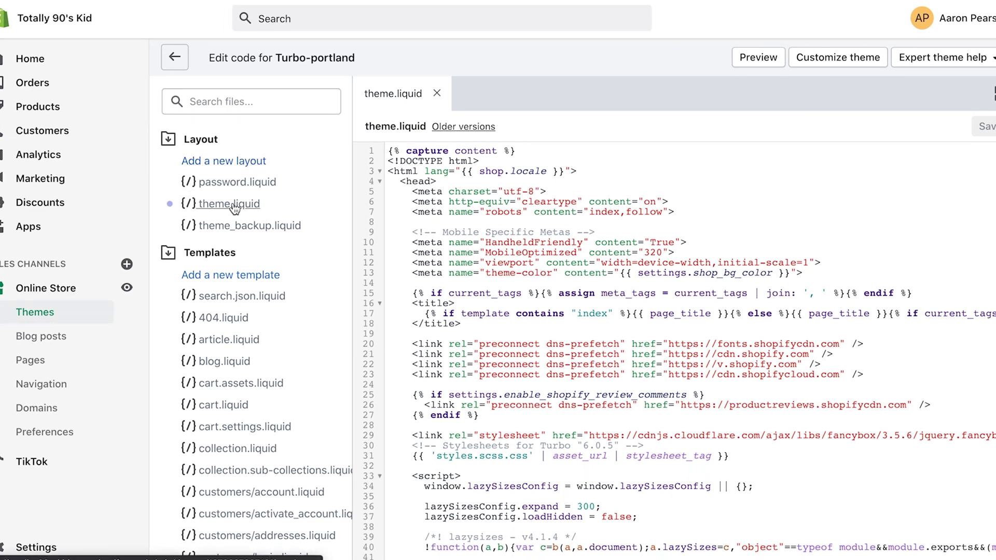
Find the closing </head> tag in theme.liquid and add blank lines above it
scroll(545, 228, "down", 1)
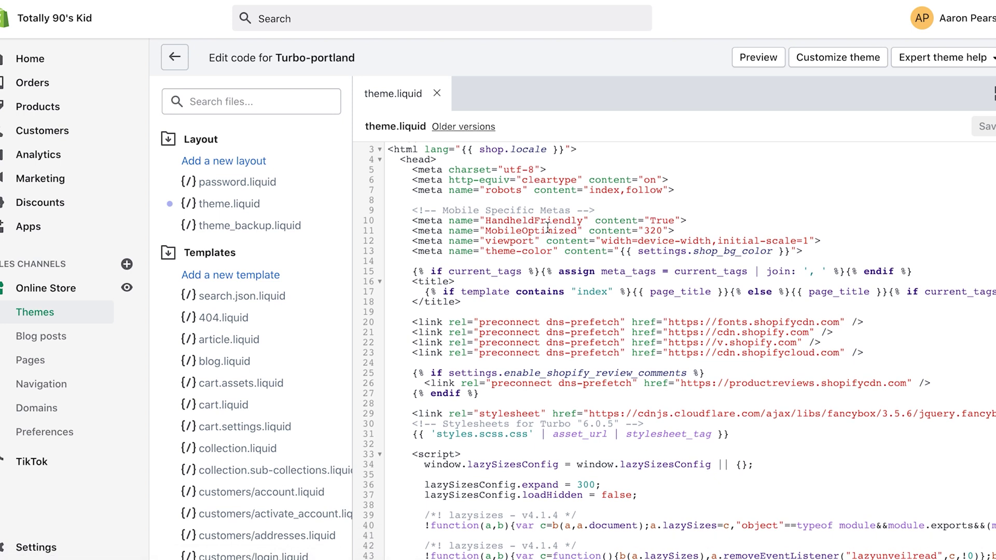
scroll(547, 227, "down", 5)
scroll(548, 226, "down", 5)
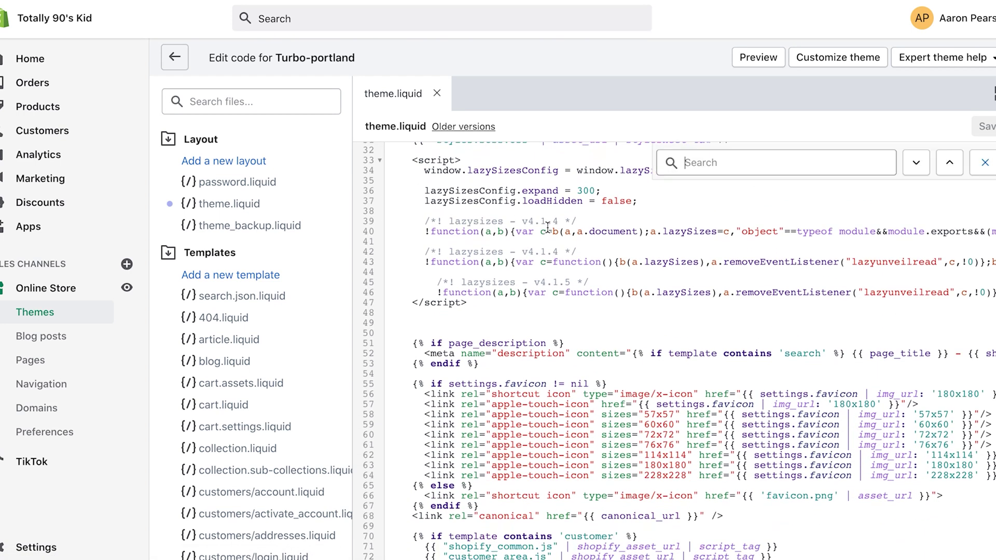
type("head")
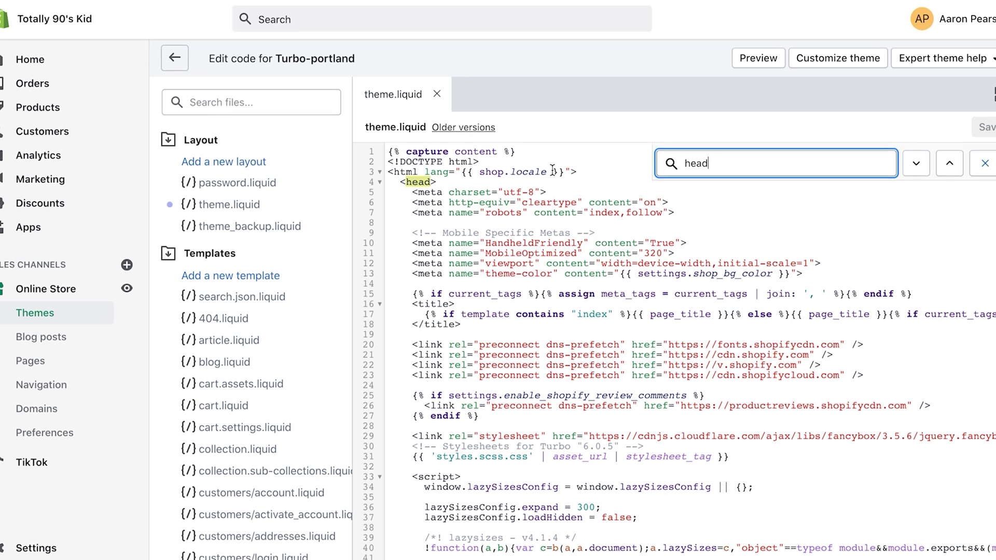
scroll(523, 209, "down", 1)
scroll(524, 210, "down", 5)
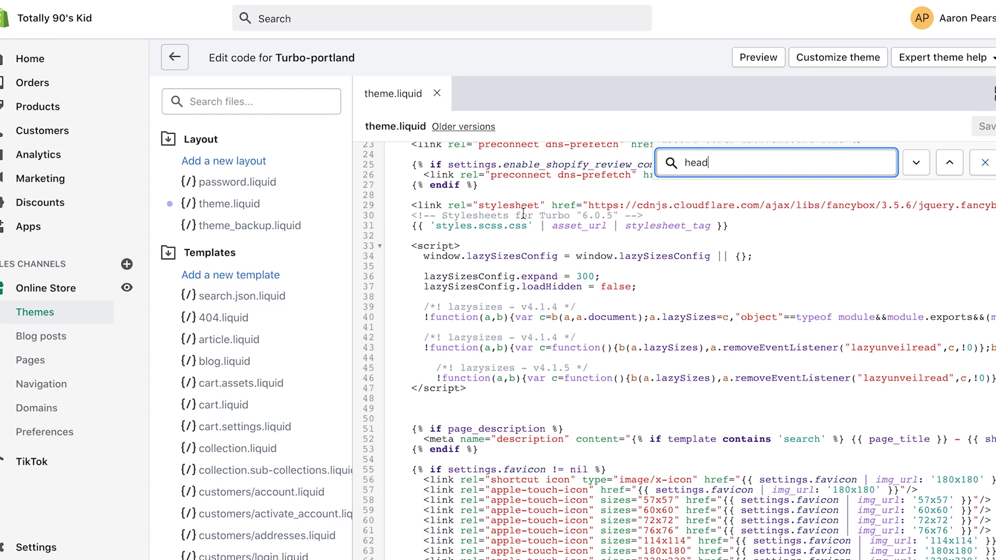
scroll(523, 211, "down", 3)
scroll(523, 212, "down", 3)
scroll(523, 212, "down", 1)
scroll(524, 213, "down", 1)
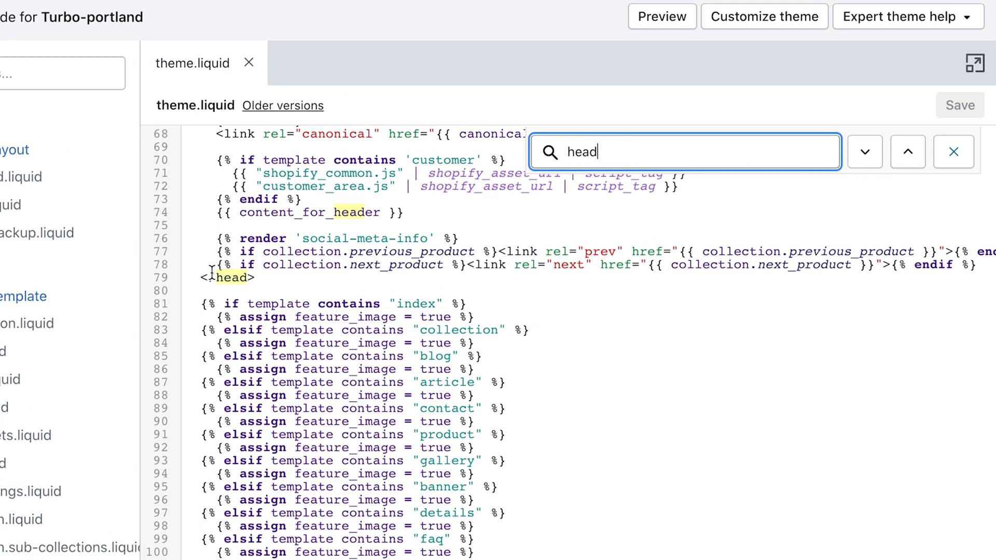
scroll(212, 272, "down", 2)
scroll(211, 272, "down", 3)
scroll(193, 324, "up", 6)
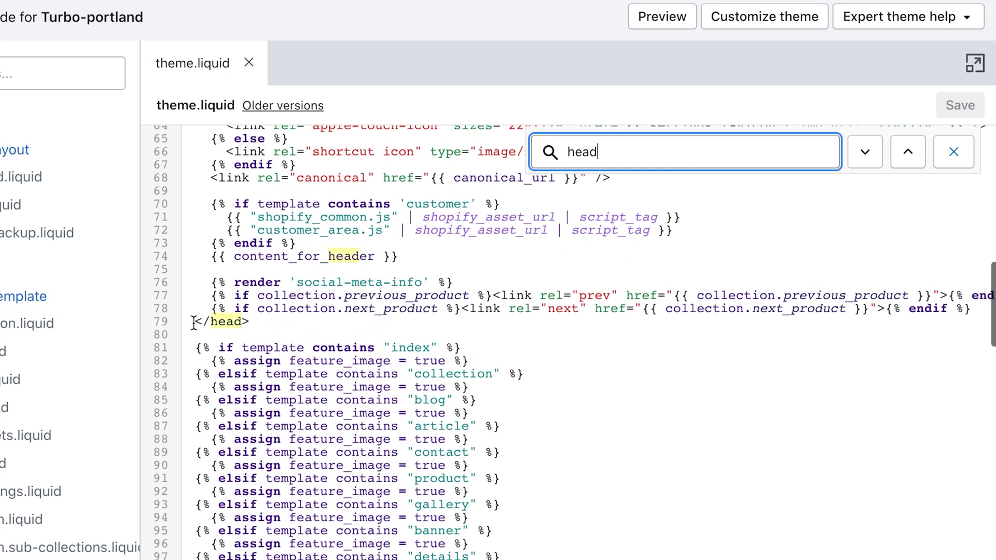
left_click(193, 323)
left_click_drag(200, 321, 218, 322)
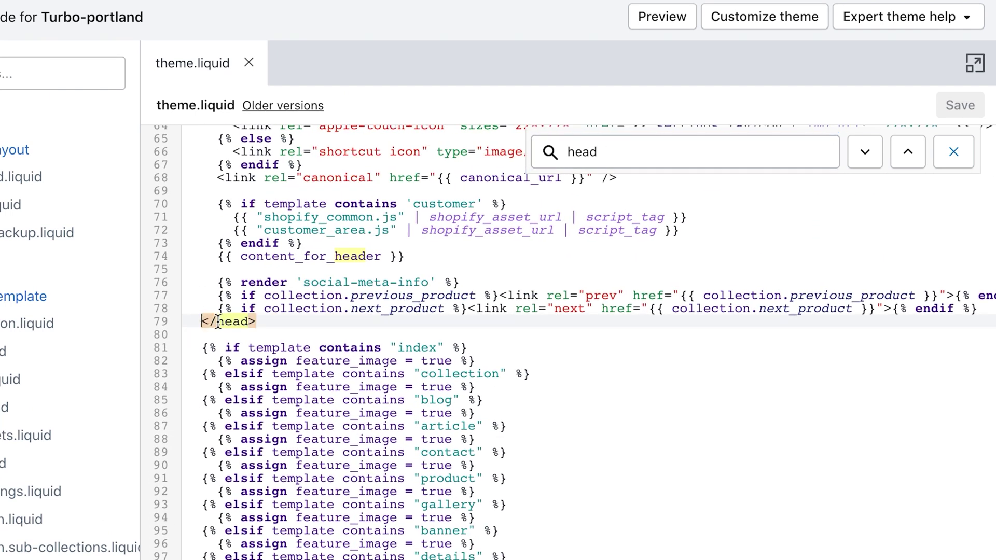
key("Return")
key("Return")
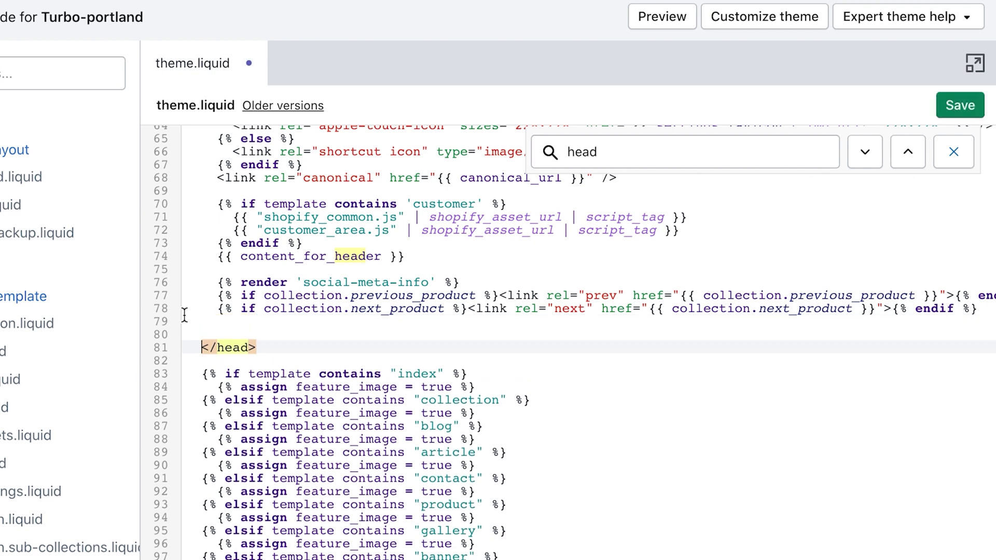
Paste the TikTok pixel script above </head> and save theme.liquid
left_click(206, 332)
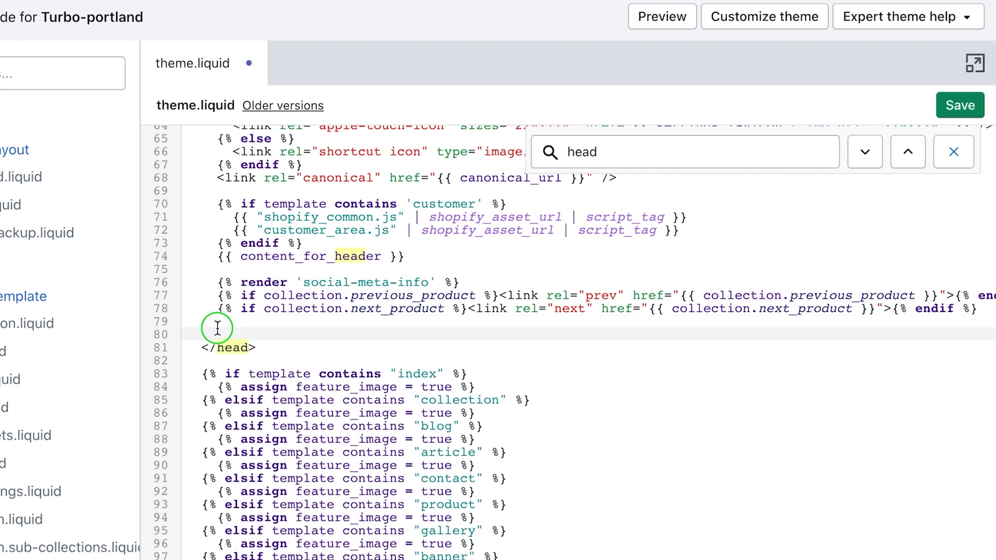
right_click(218, 336)
left_click(254, 379)
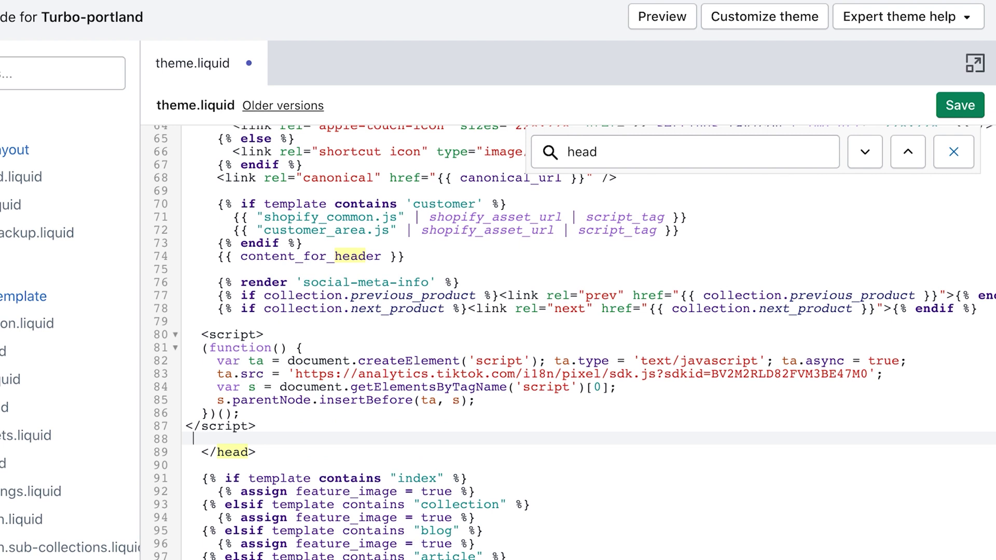
key("BackSpace")
scroll(265, 415, "down", 2)
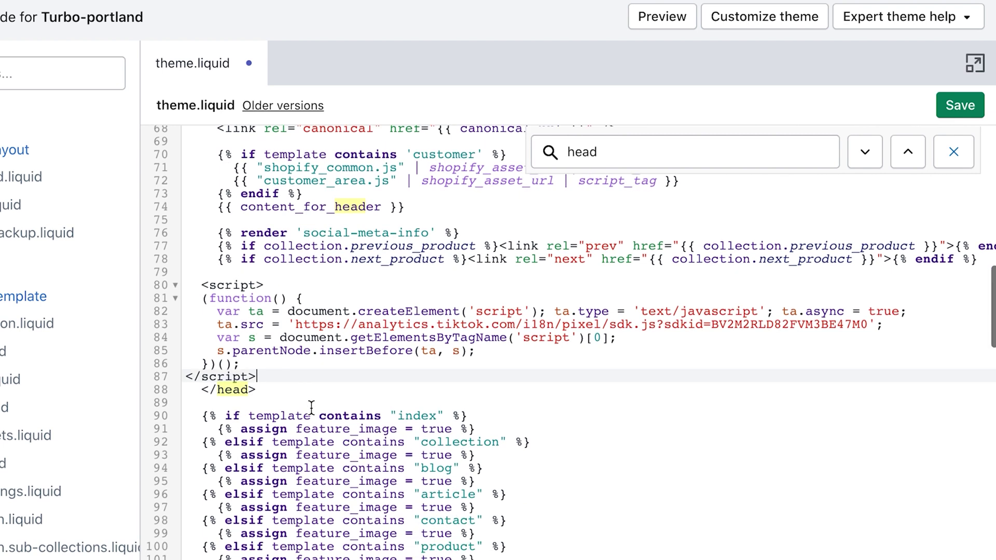
left_click(966, 107)
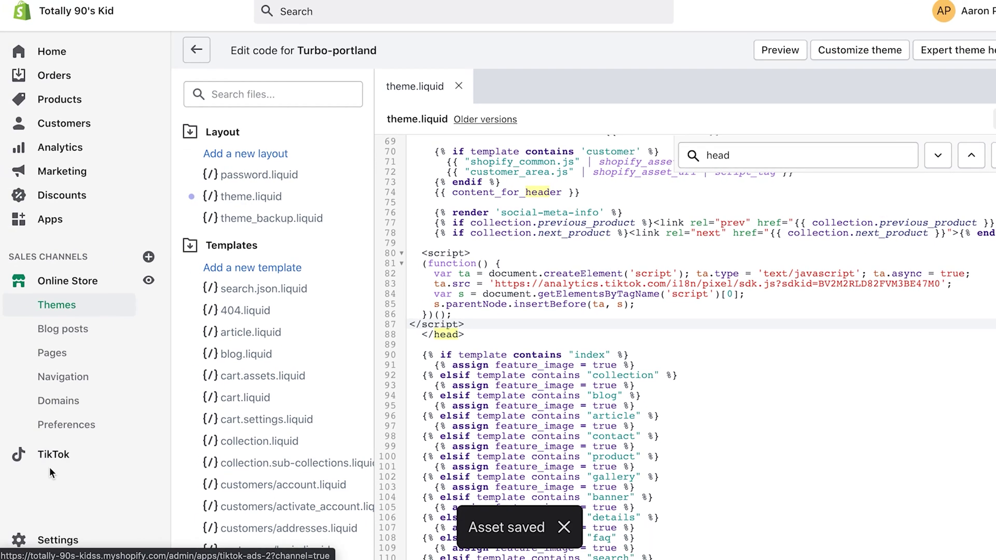
Paste the TikTok pixel code into Checkout's Additional scripts and save
left_click(52, 542)
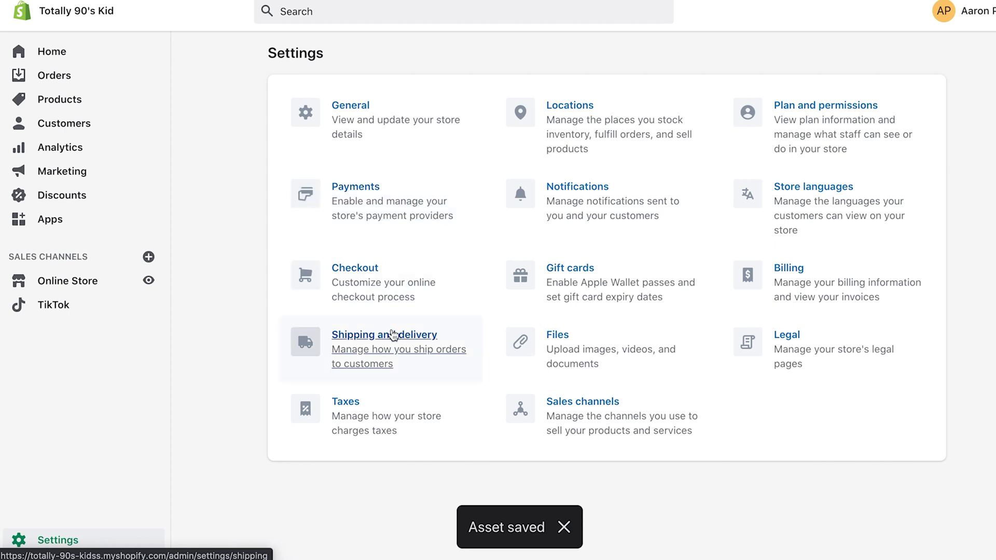
left_click(376, 288)
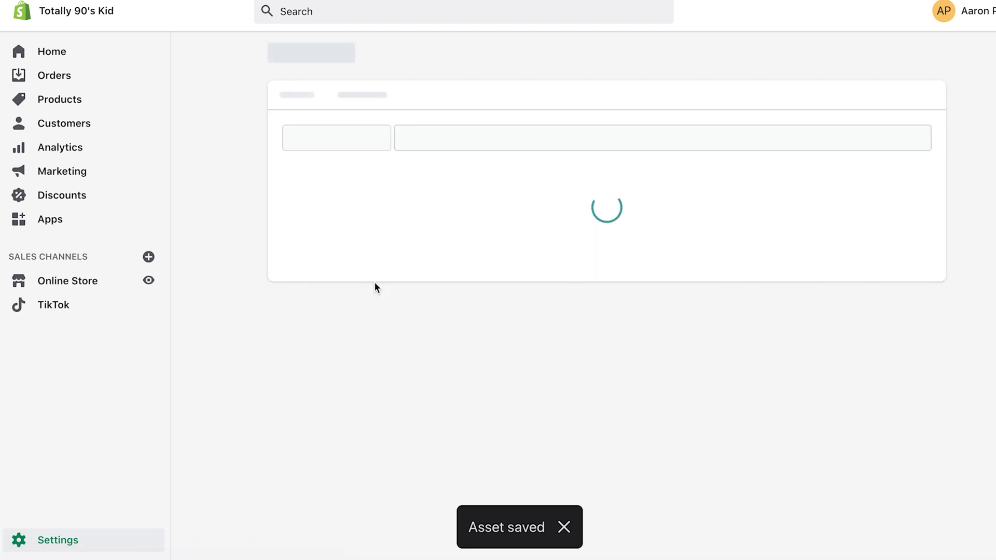
scroll(511, 189, "down", 1)
scroll(513, 191, "down", 8)
scroll(511, 191, "down", 4)
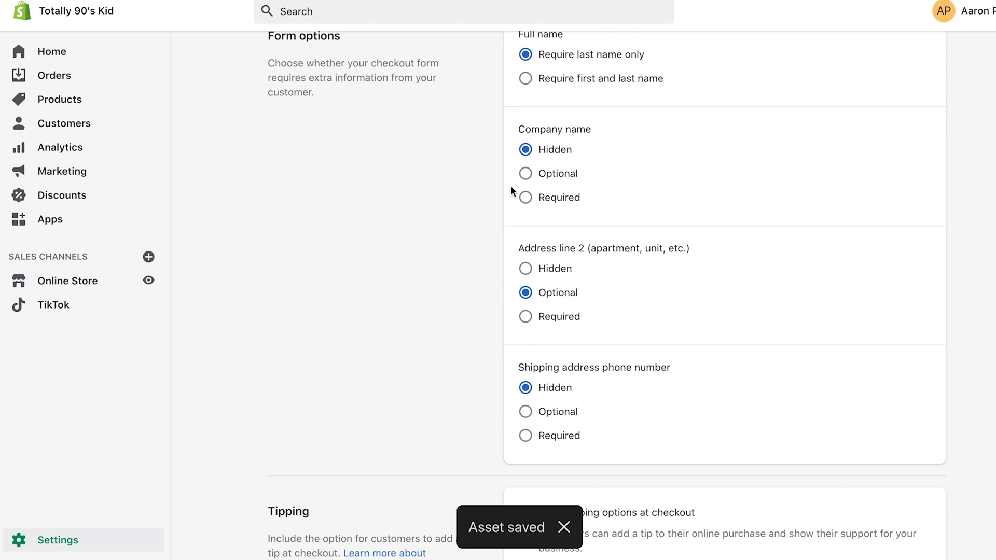
scroll(511, 191, "down", 5)
scroll(511, 191, "down", 6)
scroll(511, 191, "down", 6)
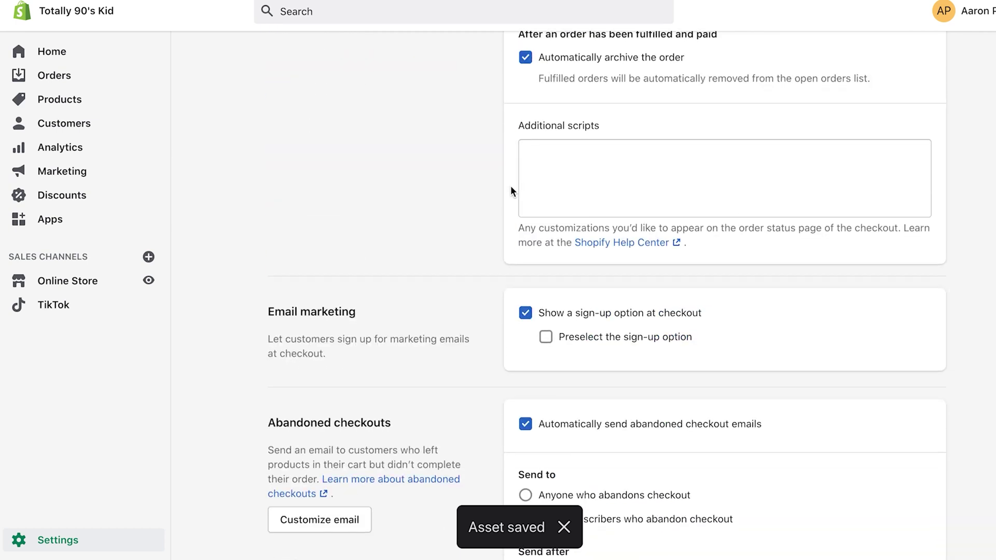
left_click(578, 157)
type("<script>   (function() {     var ta = document.createElement('script'); ta.type = 'text/javascript'; ta.async = true;     ta.src = 'https://analytics.tiktok.com/i18n/pixel/sdk.js?sdkid=BV2M2RLD82FVM3BE47M0';     var s = document.getElementsByTagName('script')[0];     s.parentNode.insertBefore(ta, s);   })(); </script>")
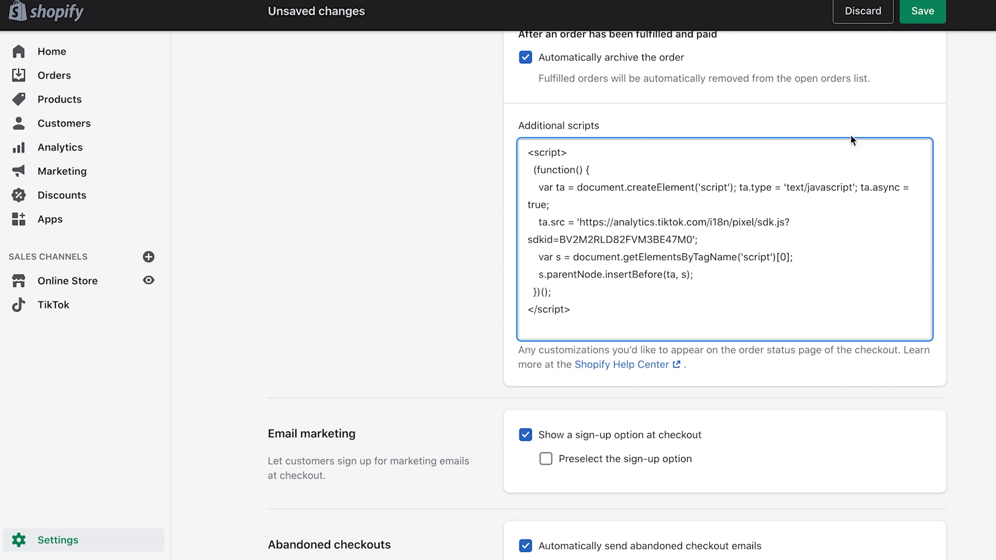
left_click(923, 10)
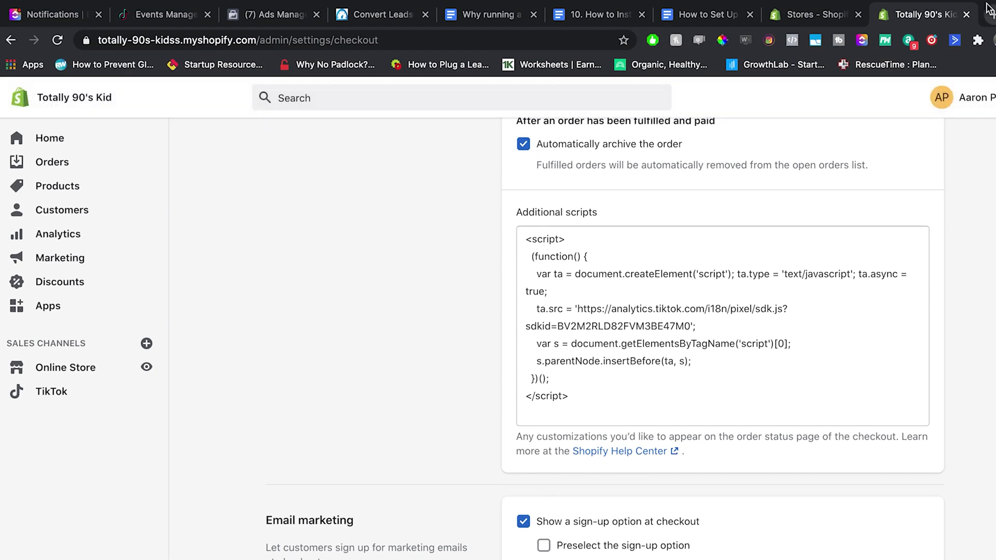
Return to the TikTok Ads Manager pixel setup tab
scroll(416, 349, "up", 5)
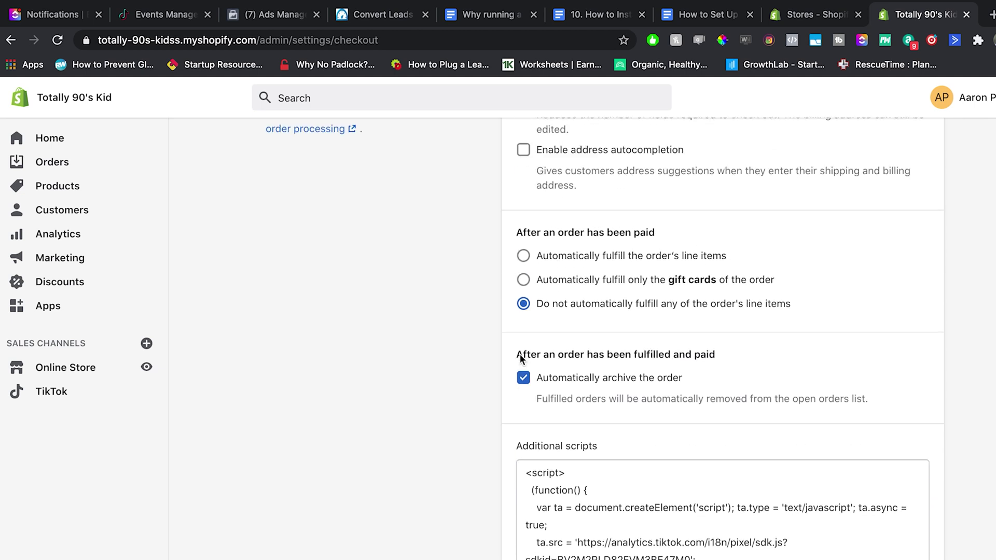
scroll(236, 303, "up", 5)
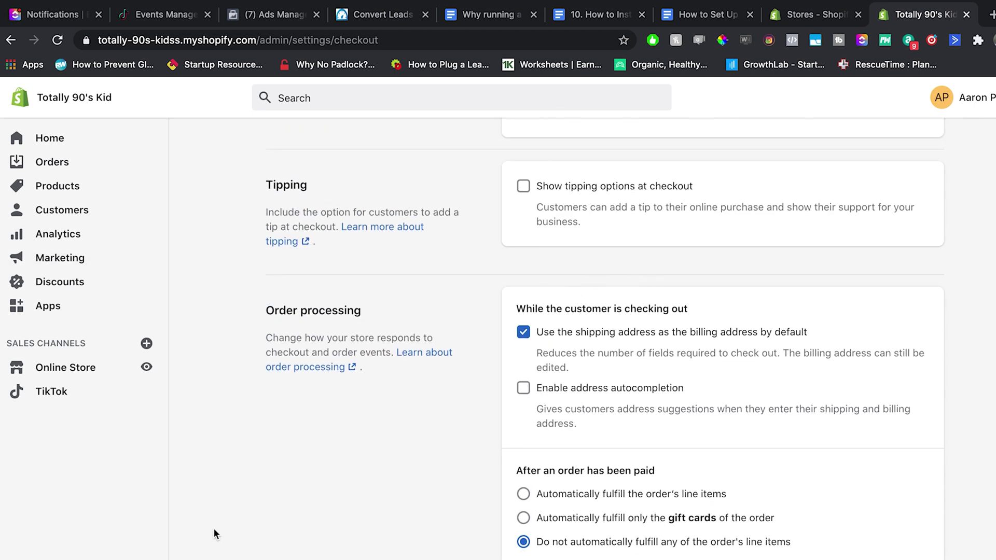
scroll(689, 186, "up", 5)
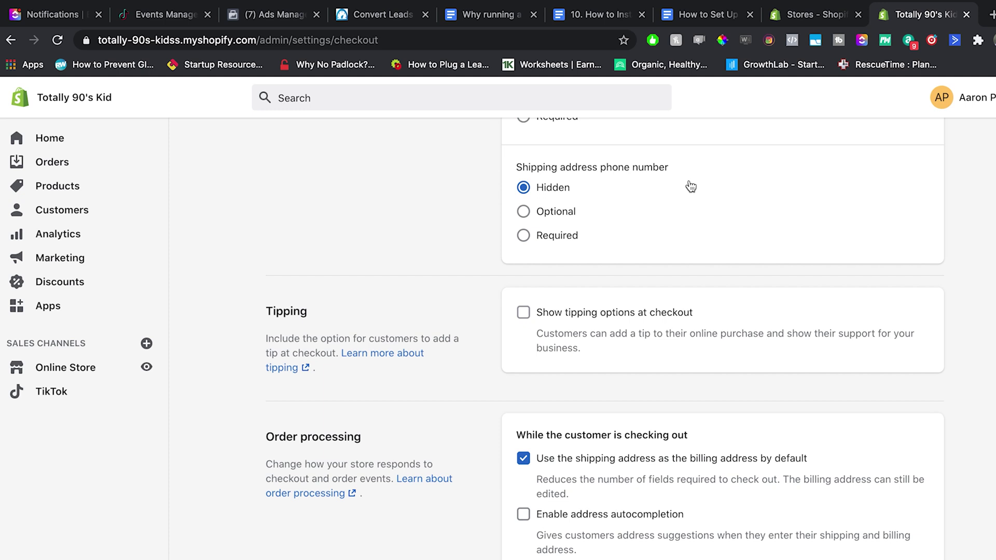
scroll(688, 186, "up", 10)
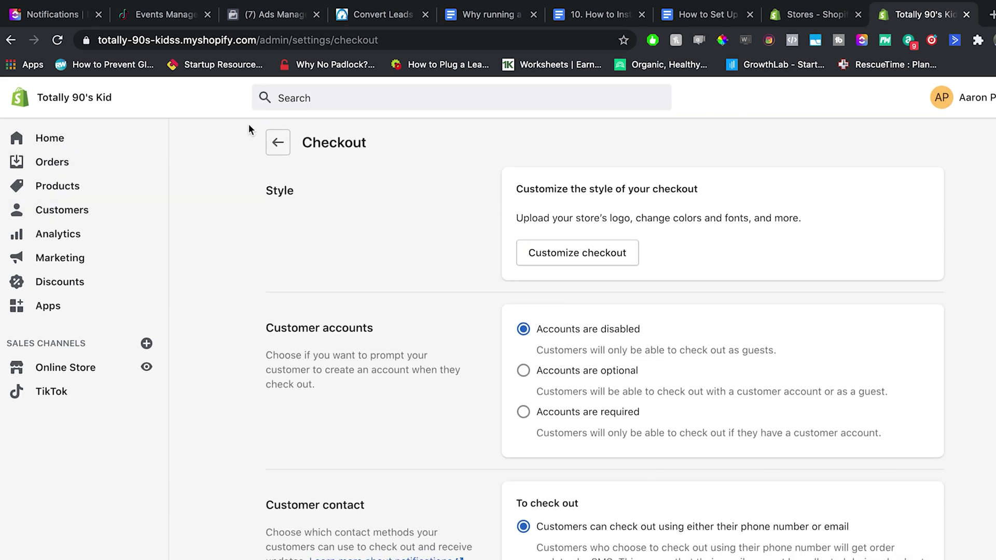
left_click(181, 17)
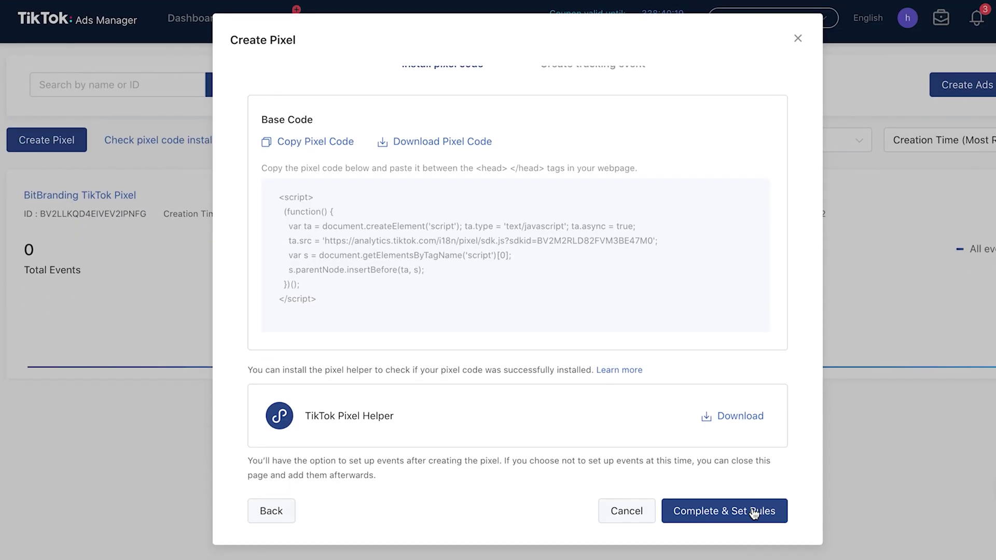
Pick the e-commerce scenario and add Page View, Product Details, Add to Cart and Purchase events
left_click(748, 512)
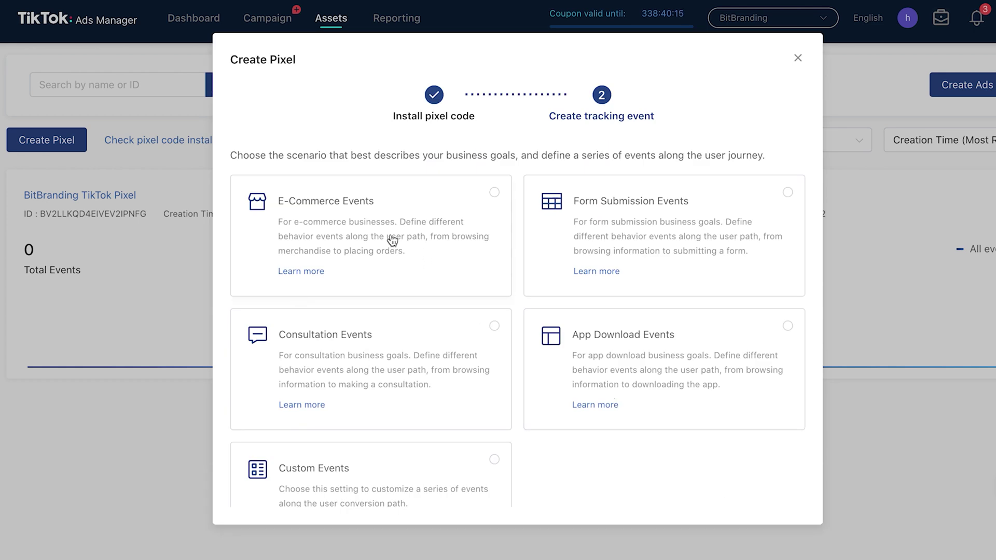
left_click(379, 224)
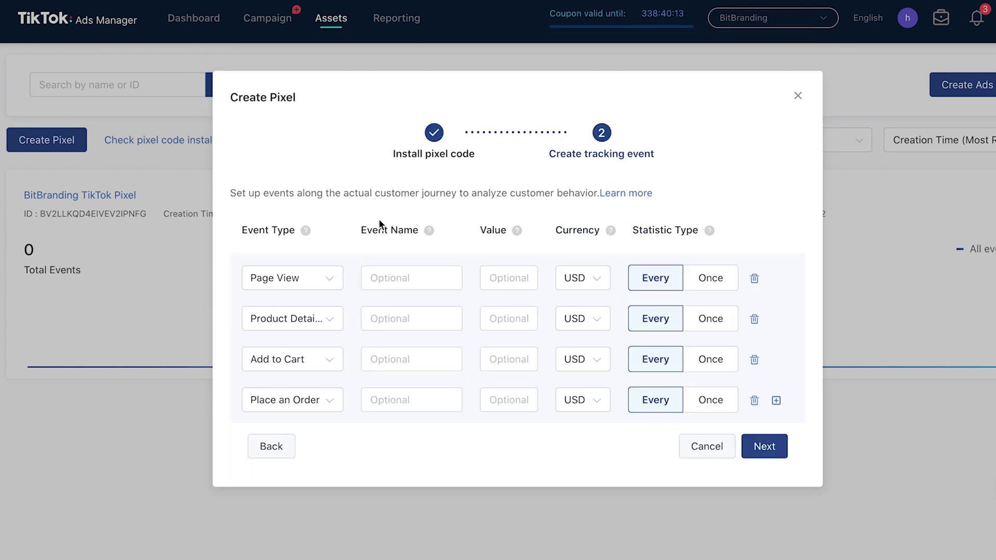
left_click(391, 279)
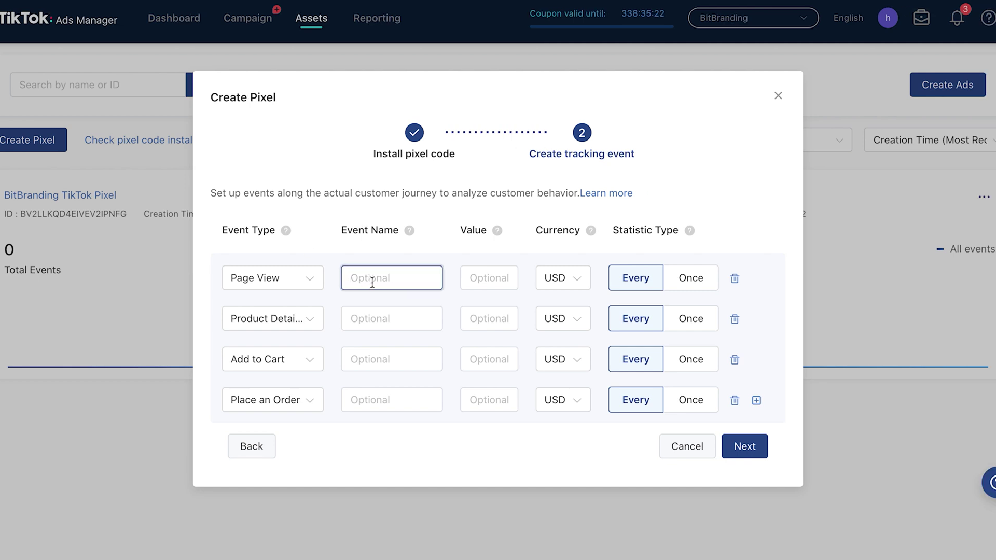
type("Page View")
left_click(362, 319)
triple_click(386, 279)
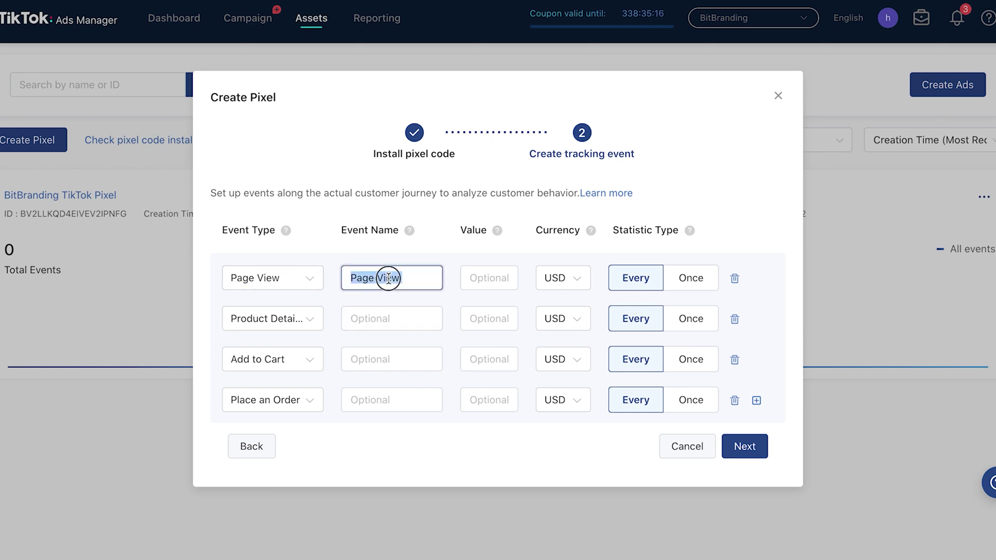
type("W")
key("BackSpace")
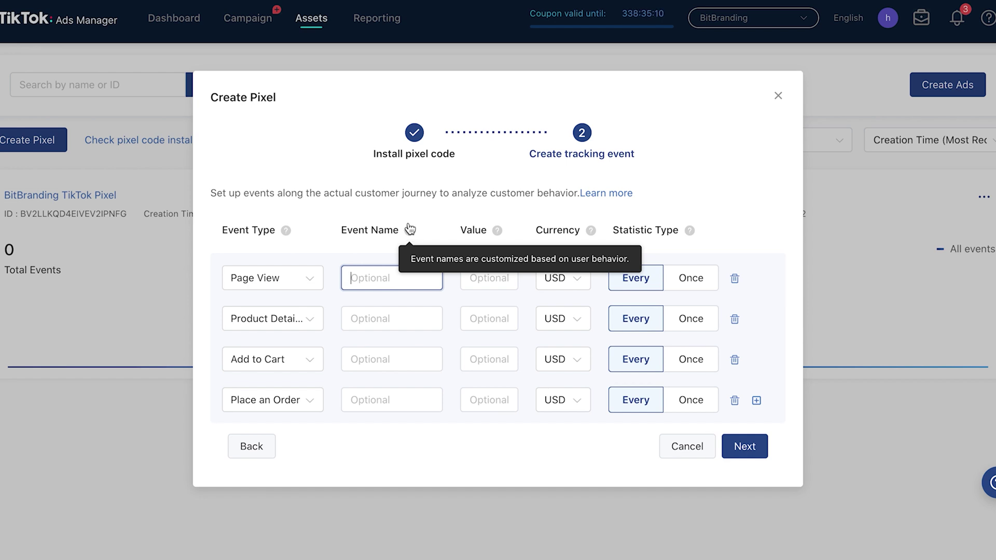
left_click(389, 361)
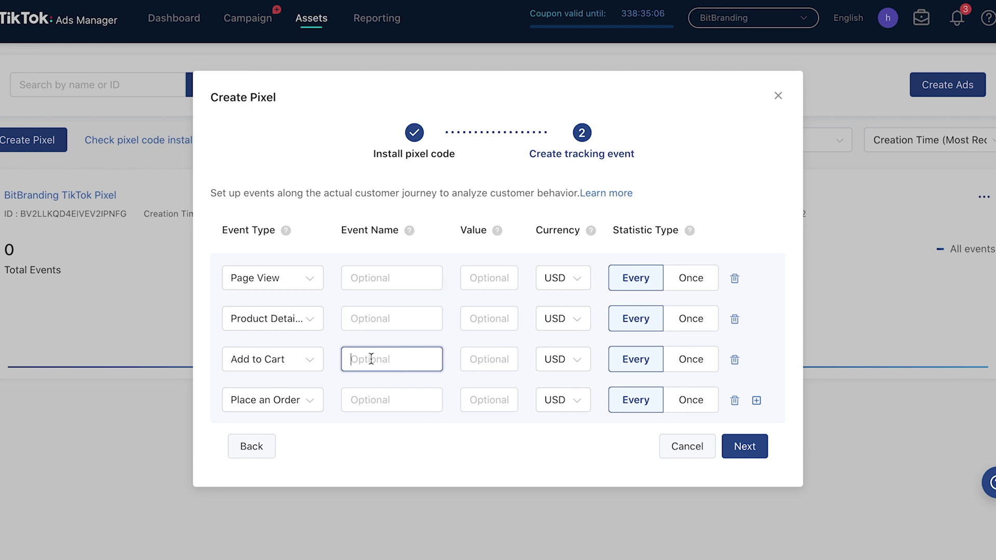
left_click(382, 397)
type("Purchase")
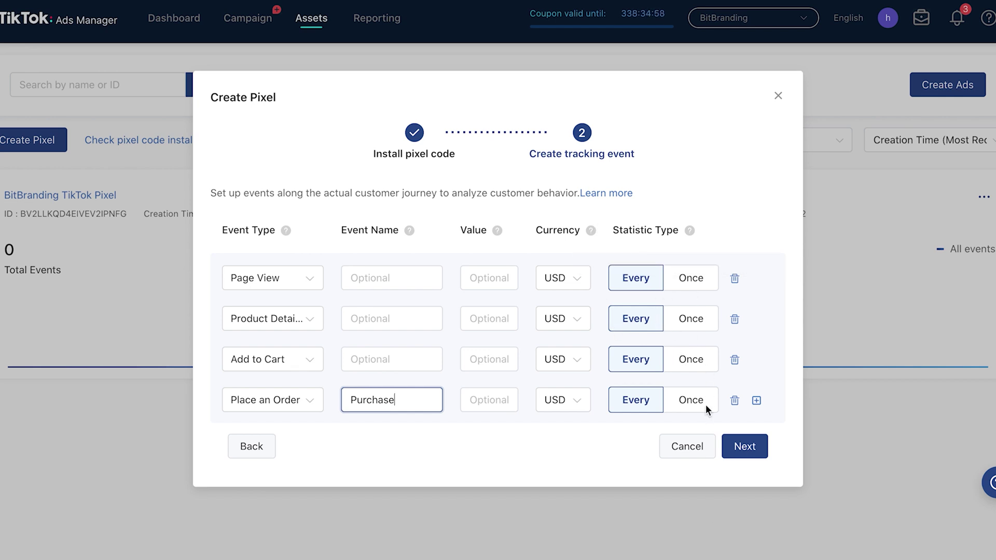
Track Page View by destination URL and preview the pasted totally90skid.com store address
left_click(754, 446)
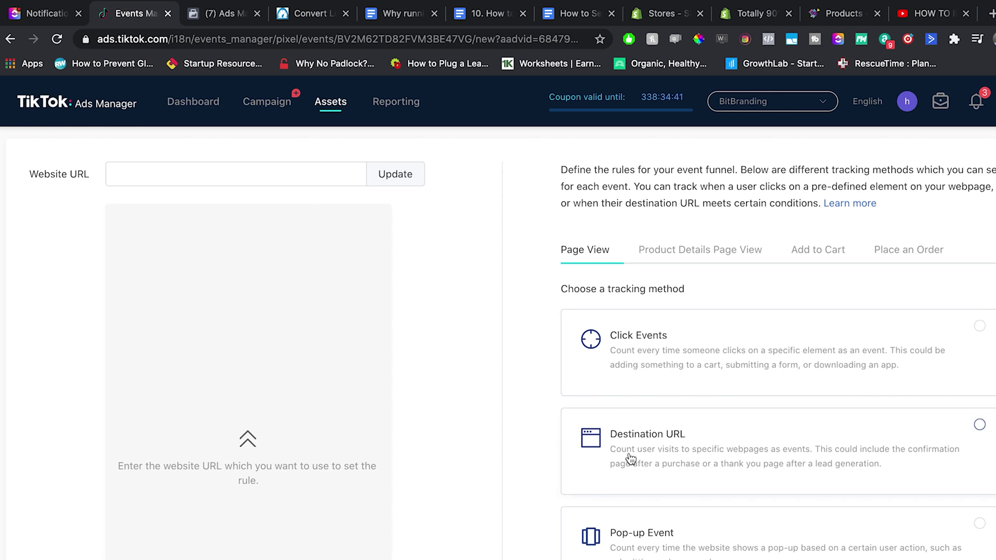
left_click(667, 446)
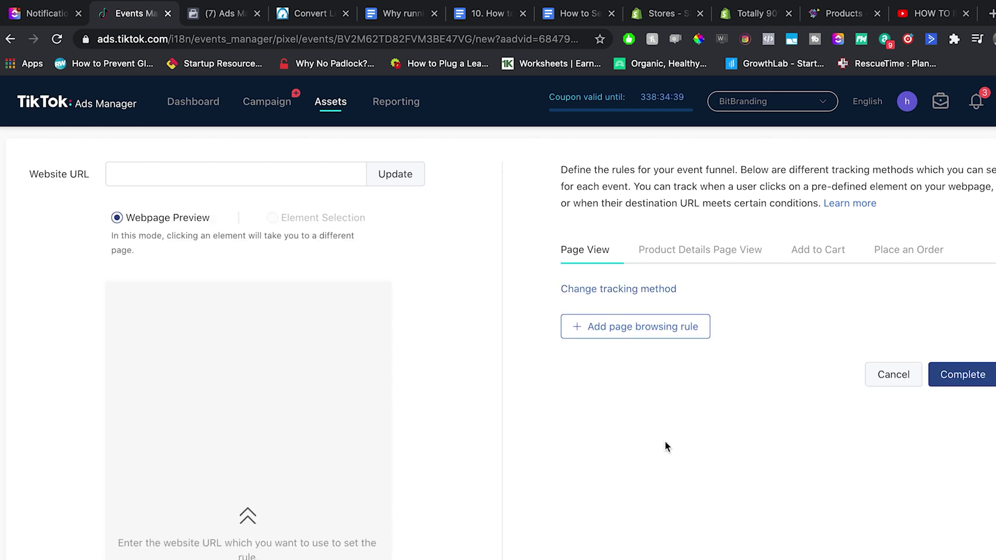
left_click(212, 176)
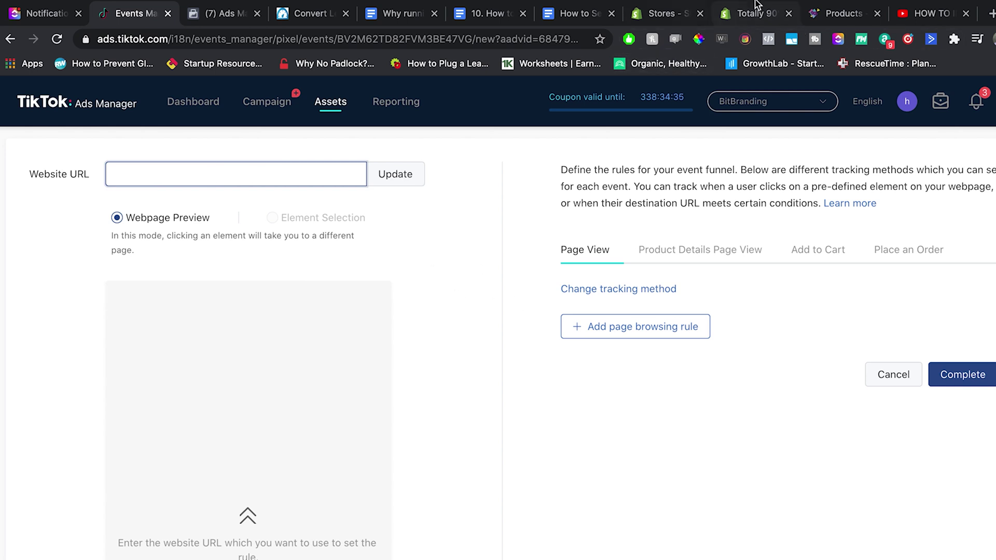
left_click(840, 13)
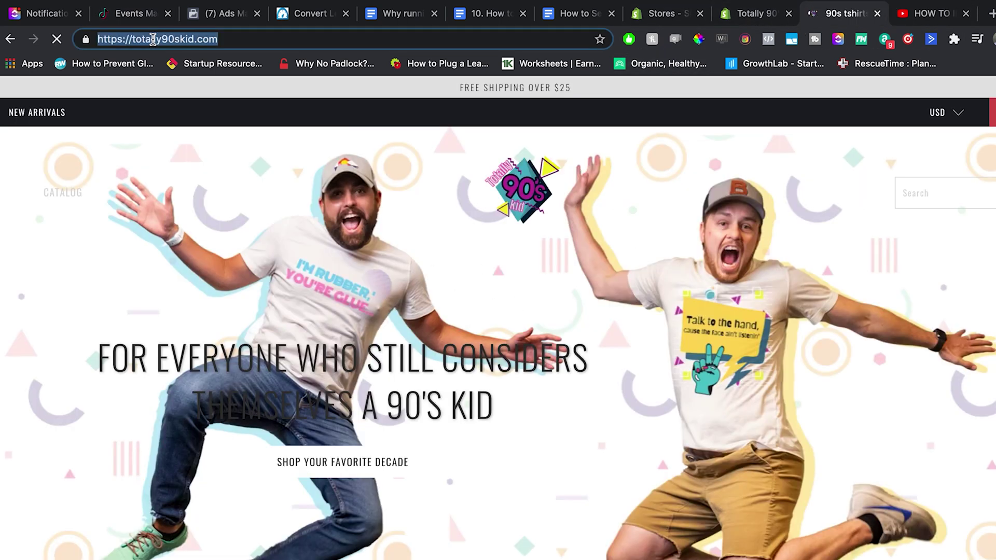
left_click(123, 11)
left_click(147, 173)
type("https://totally90skid.com/")
left_click(405, 178)
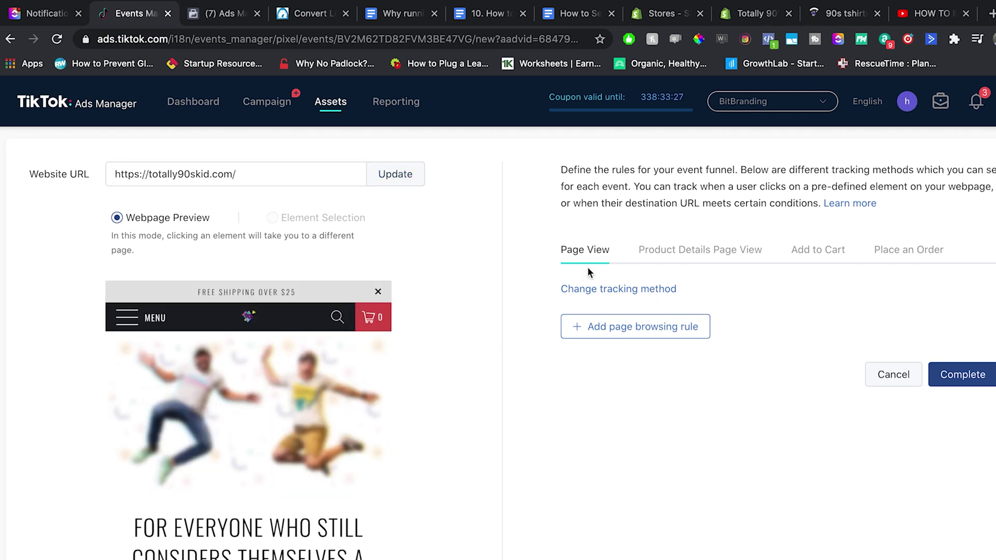
Add a Page URL Contains 'products' rule for Product Details
left_click(683, 251)
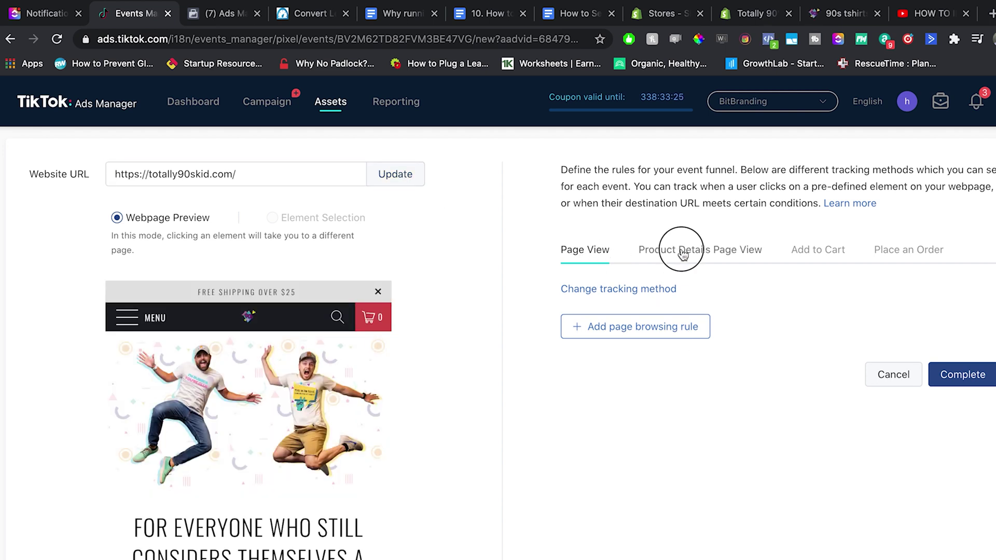
left_click(624, 326)
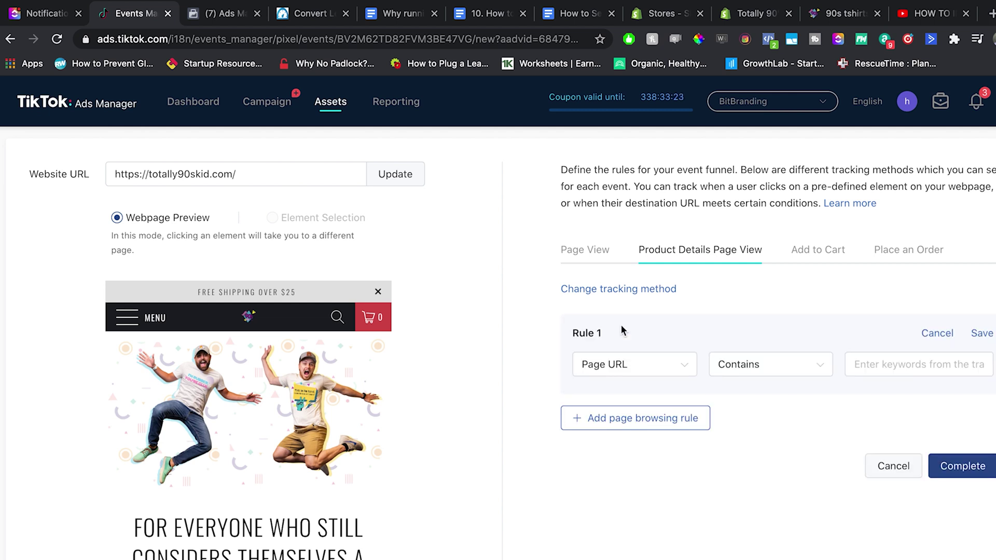
left_click(895, 365)
type("products")
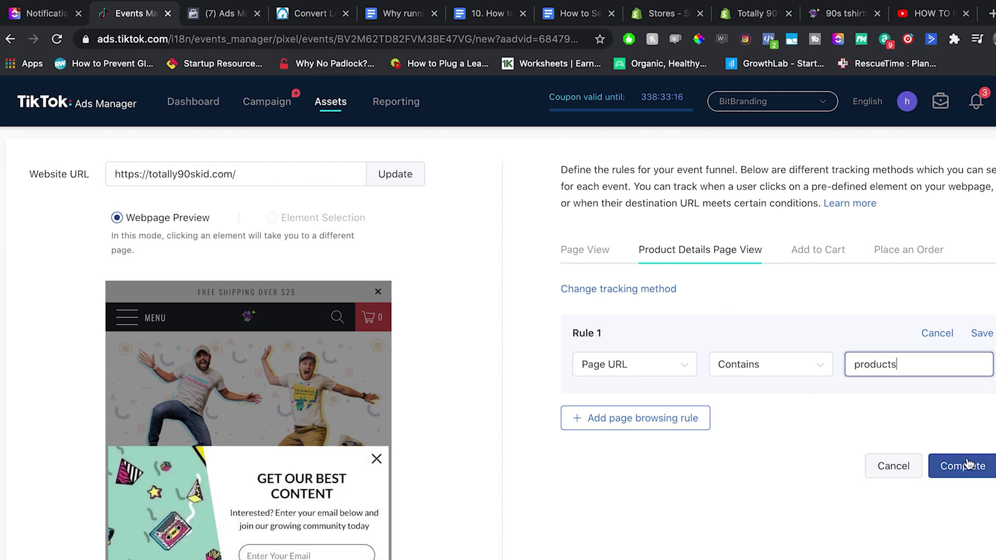
left_click(982, 333)
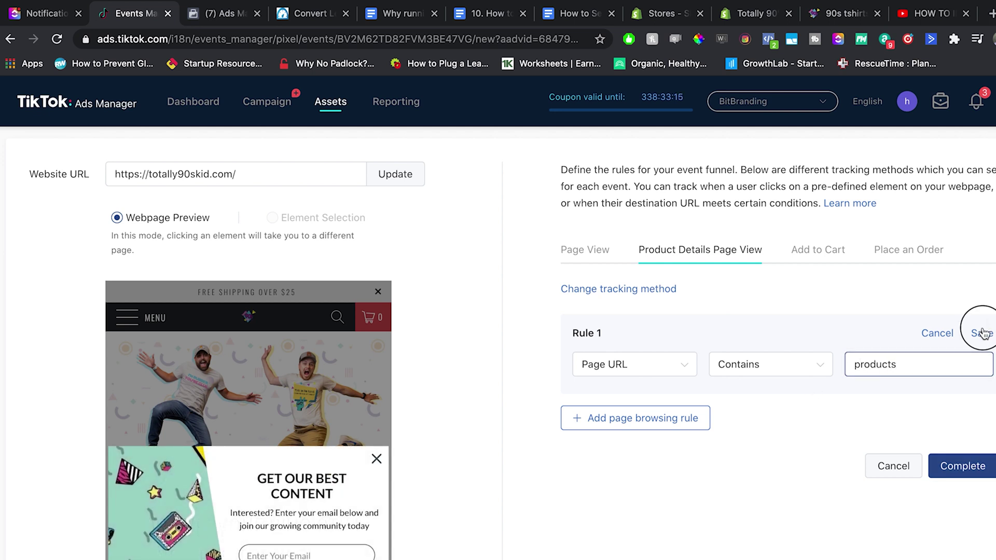
Track Add to Cart by destination URL with a Page URL Contains 'cart' rule
left_click(820, 250)
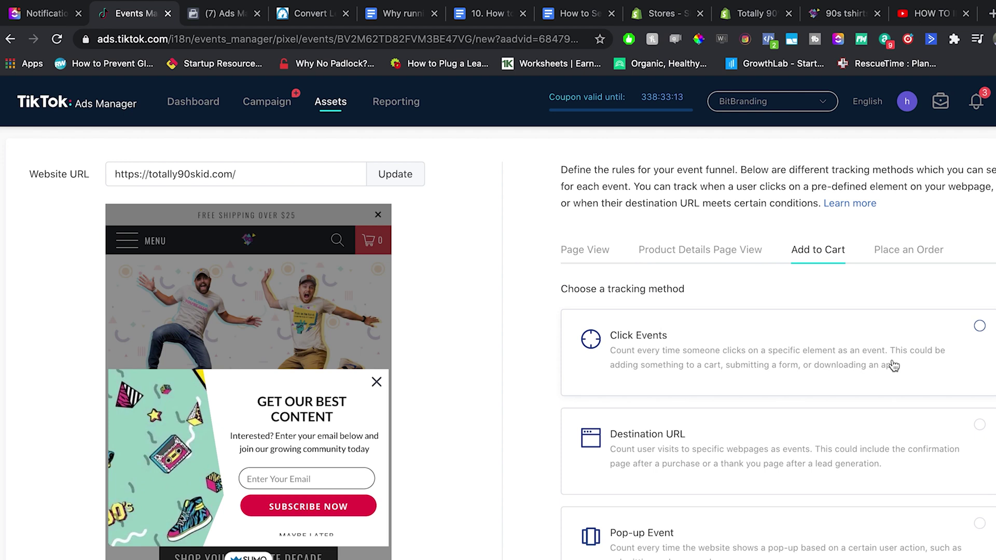
left_click(672, 451)
left_click(677, 332)
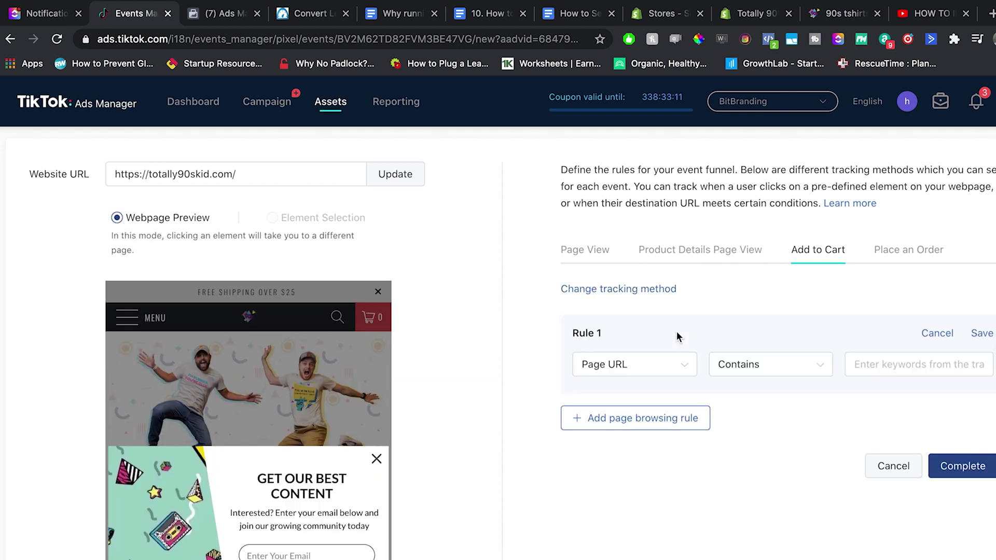
left_click(929, 363)
type("art")
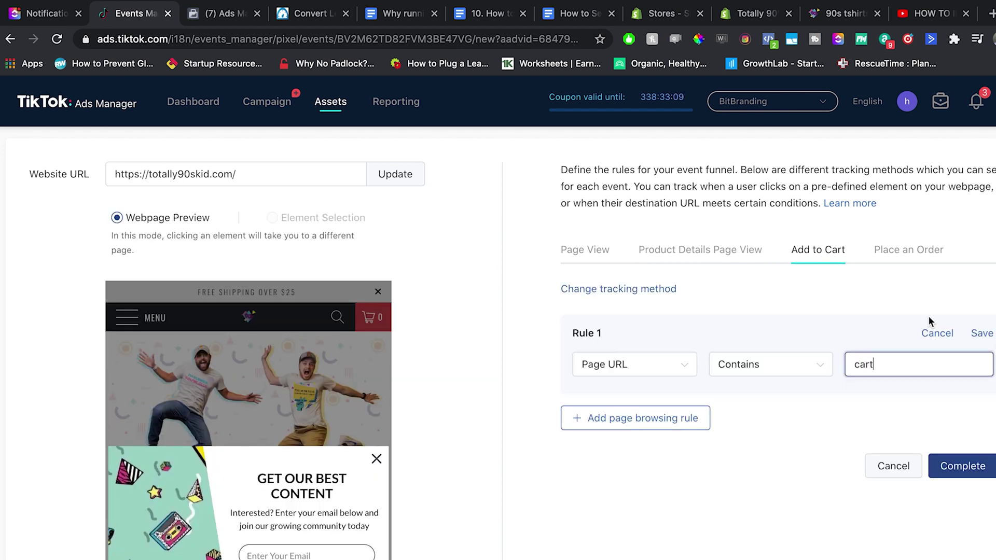
left_click(980, 333)
Give Place an Order a Page URL Contains 'thank_you' rule and complete the events
left_click(905, 254)
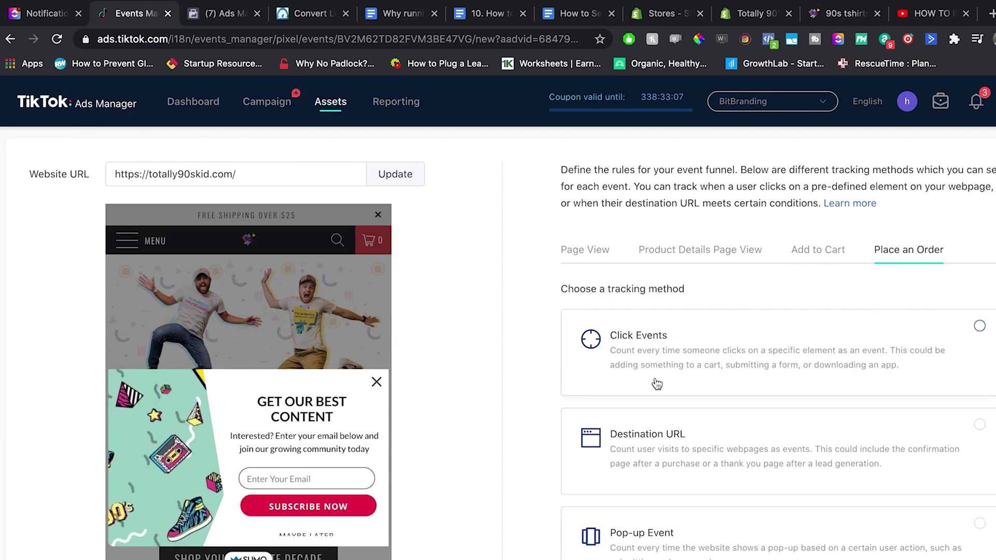
left_click(687, 459)
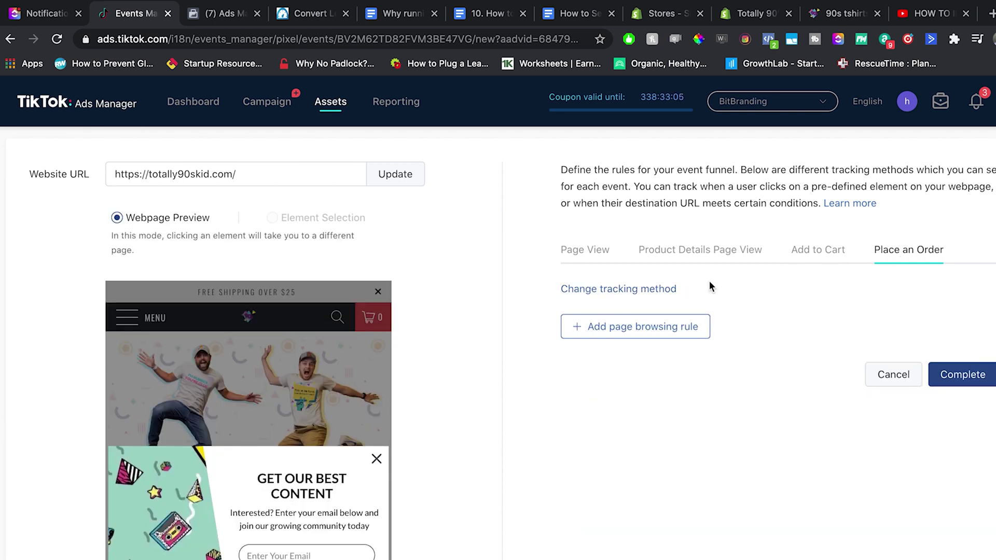
left_click(618, 333)
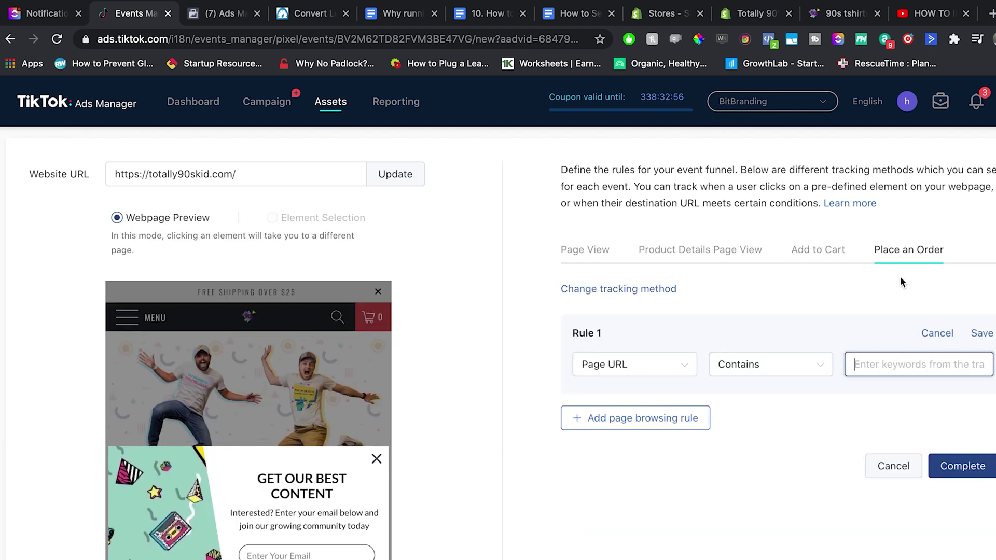
type("thank_you")
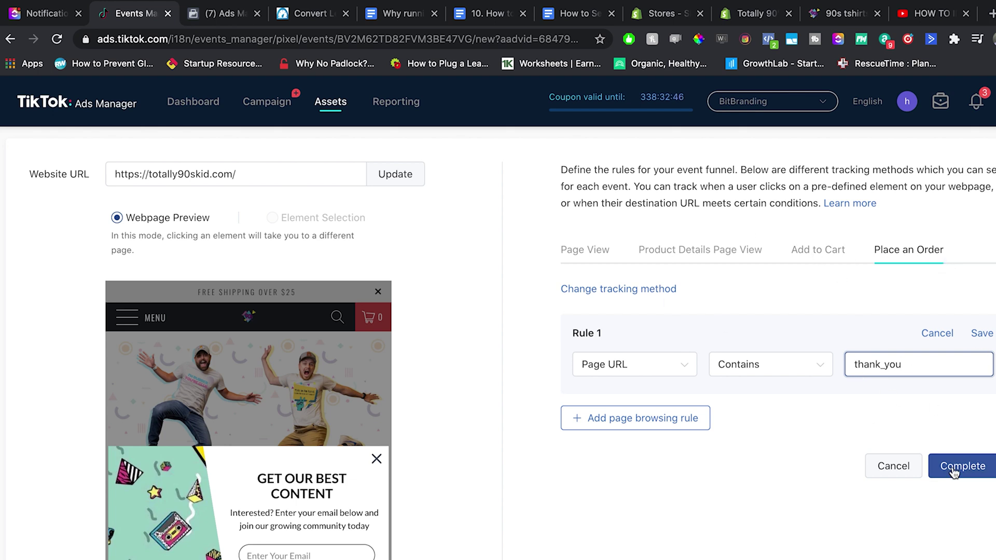
left_click(974, 464)
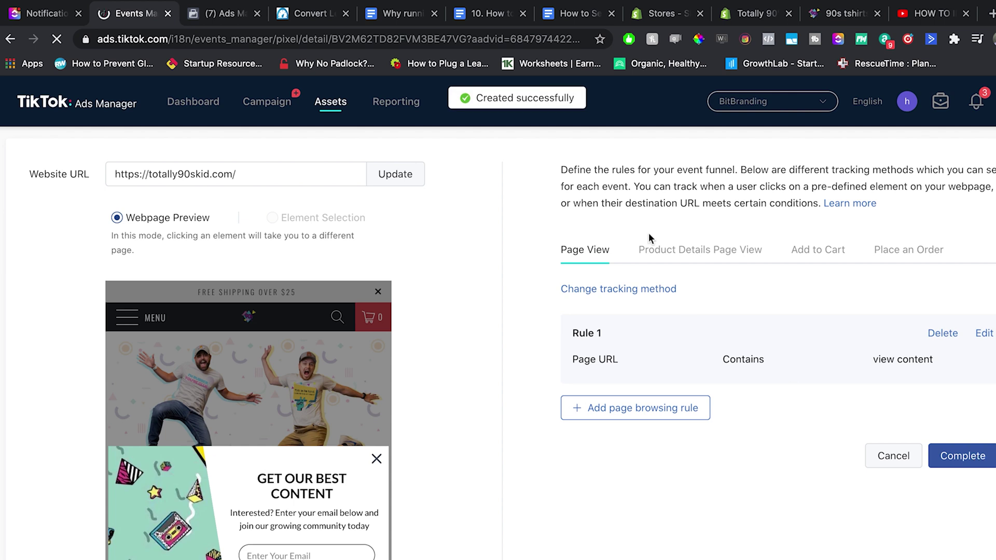
mouse_move(621, 23)
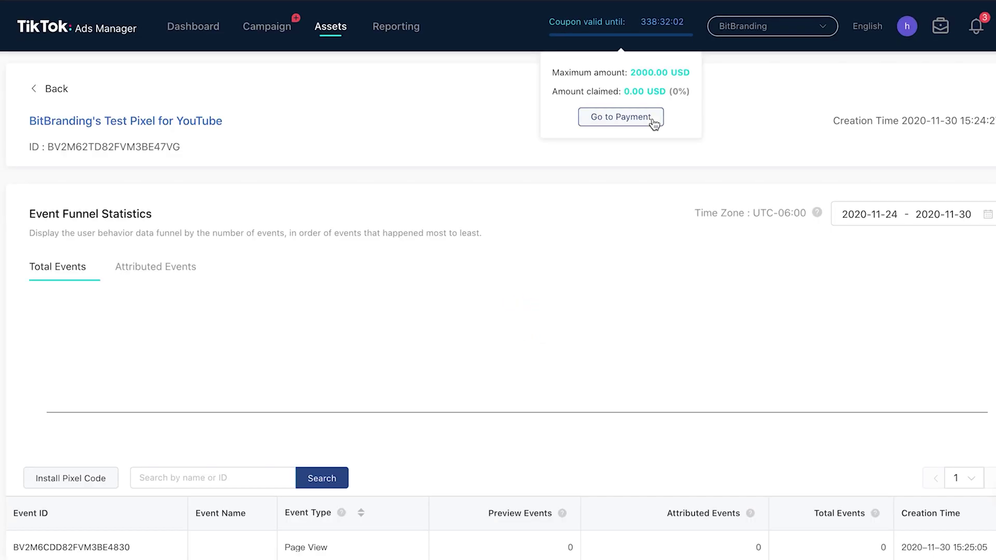
Scroll the pixel detail page to view the four events at zero counts
scroll(373, 322, "down", 2)
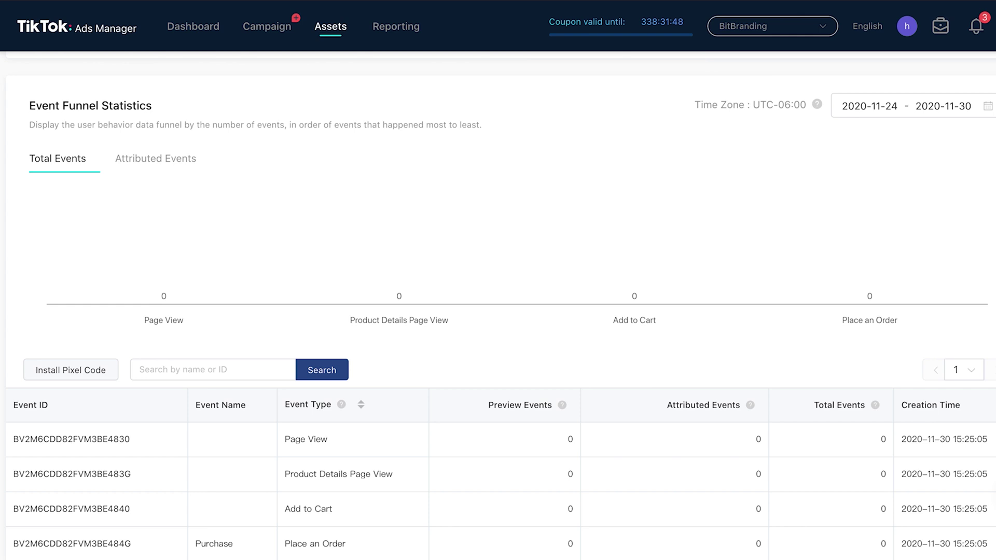
Run the Pixel self-test extension on the Shopify store, then view the checkout settings
left_click(820, 13)
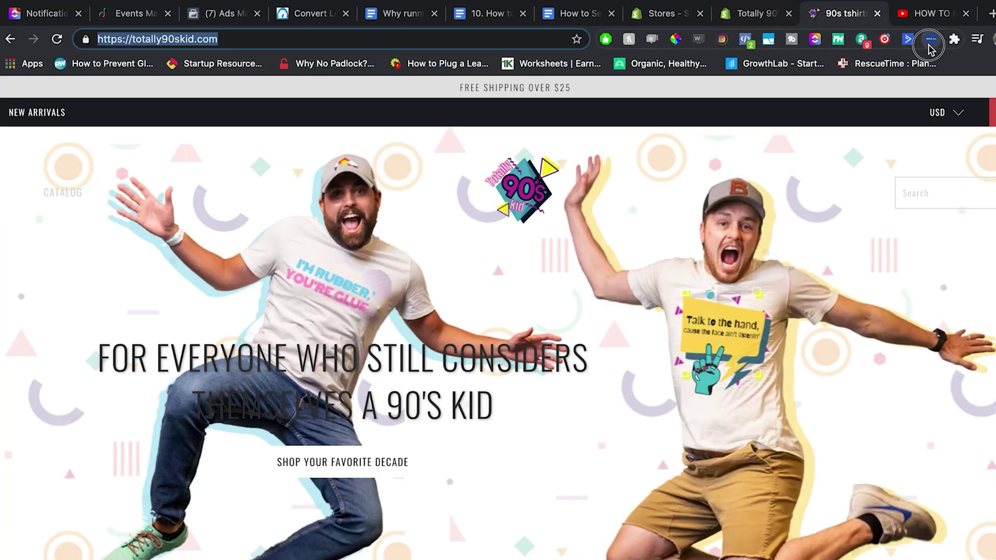
left_click(931, 41)
left_click(745, 15)
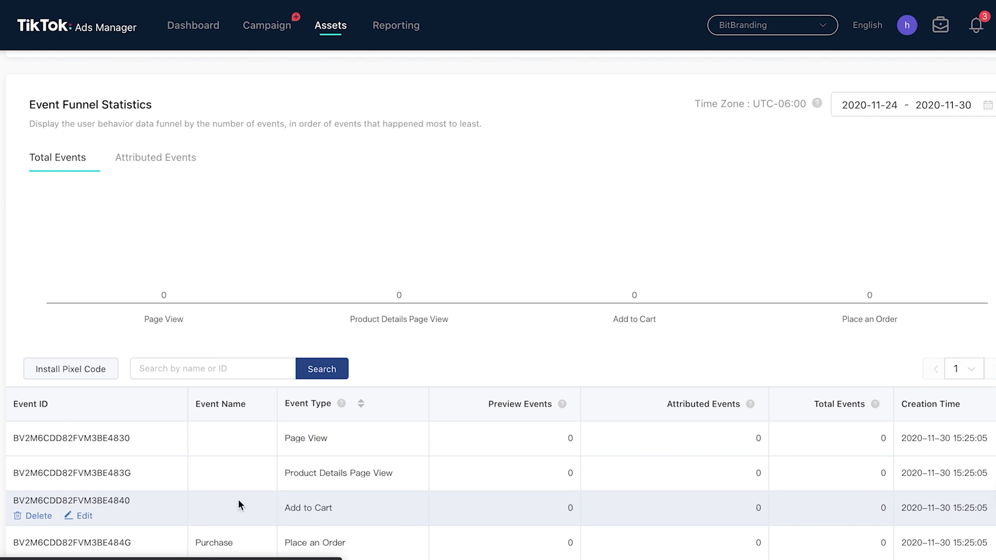
Reopen the Add to Cart event's rule to confirm it matches URLs containing 'cart'
left_click(238, 501)
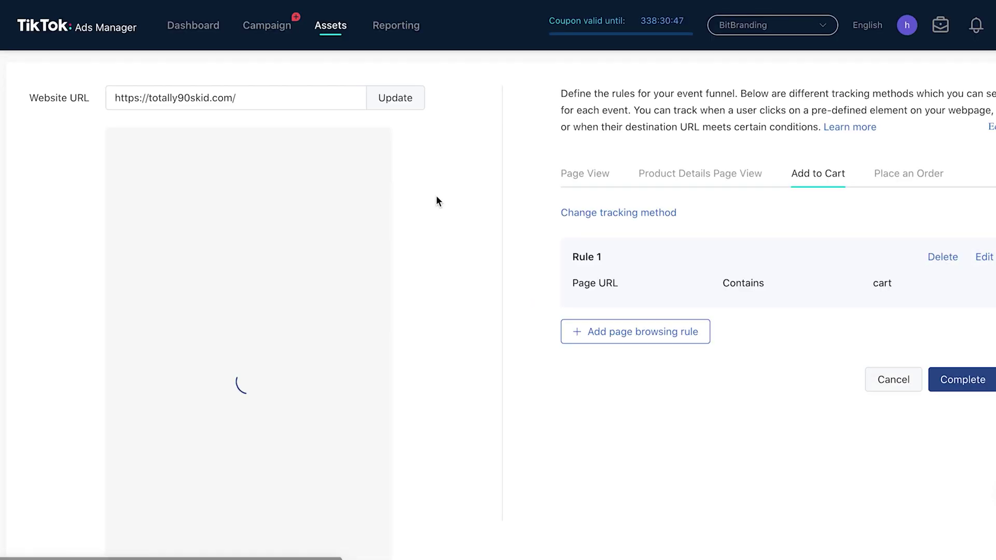